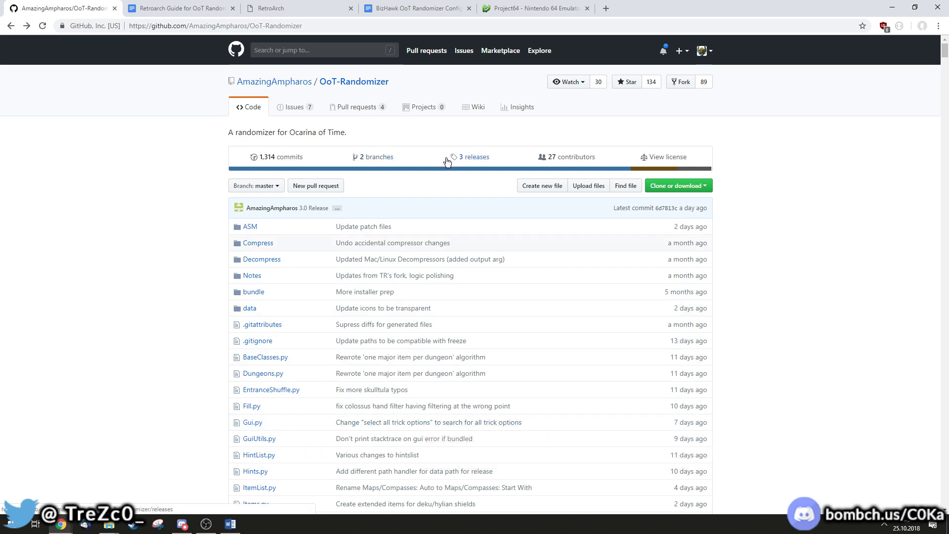
Step: Download OoTR-3.0-Win64.zip from the OoT-Randomizer releases and save it in the OoTR folder on the desktop
click(473, 158)
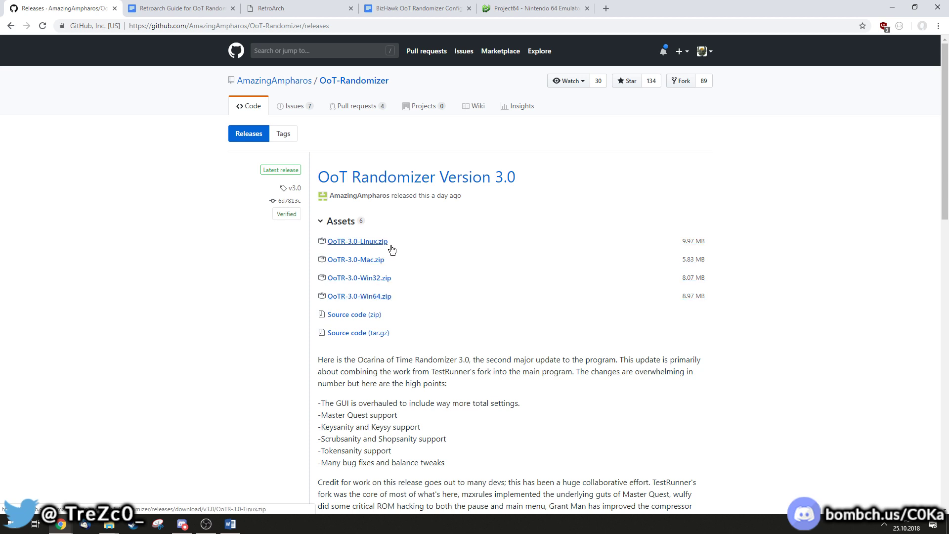
click(373, 296)
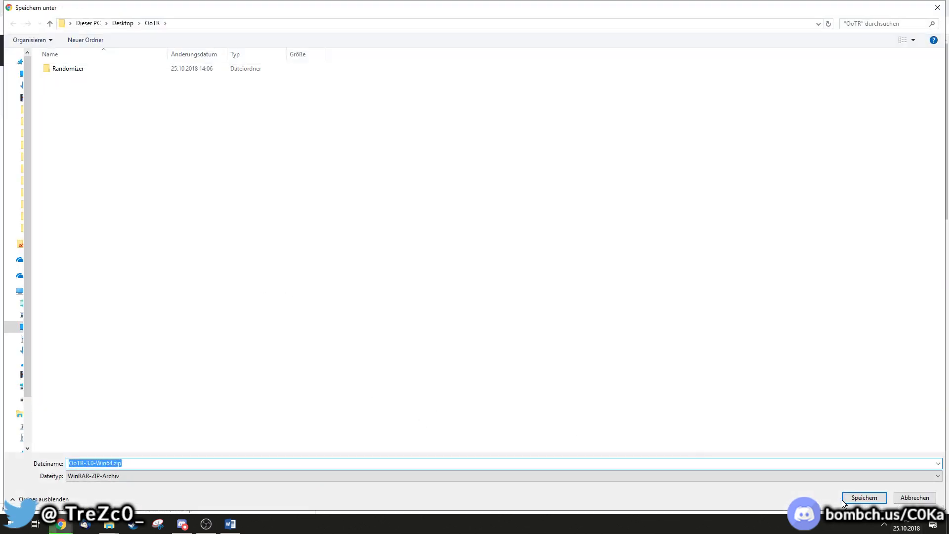
click(863, 498)
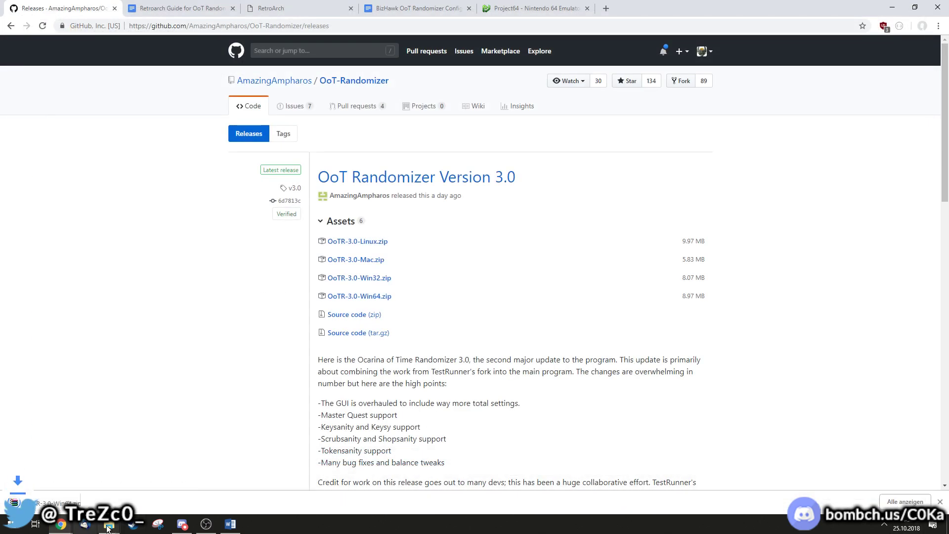
Step: Switch to File Explorer's OoTR folder and extract OoTR-3.0-Win64.zip in place
mouse_move(109, 523)
click(61, 484)
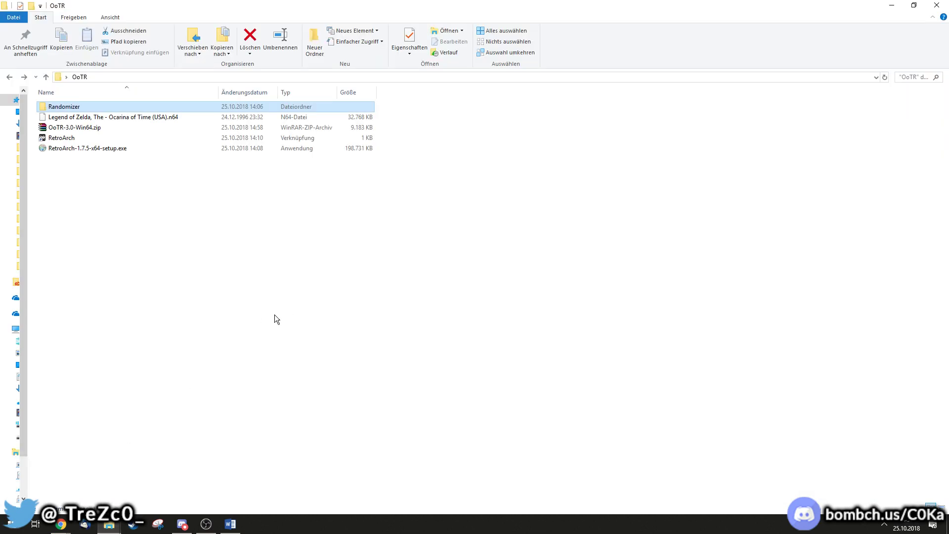
right_click(80, 127)
click(121, 178)
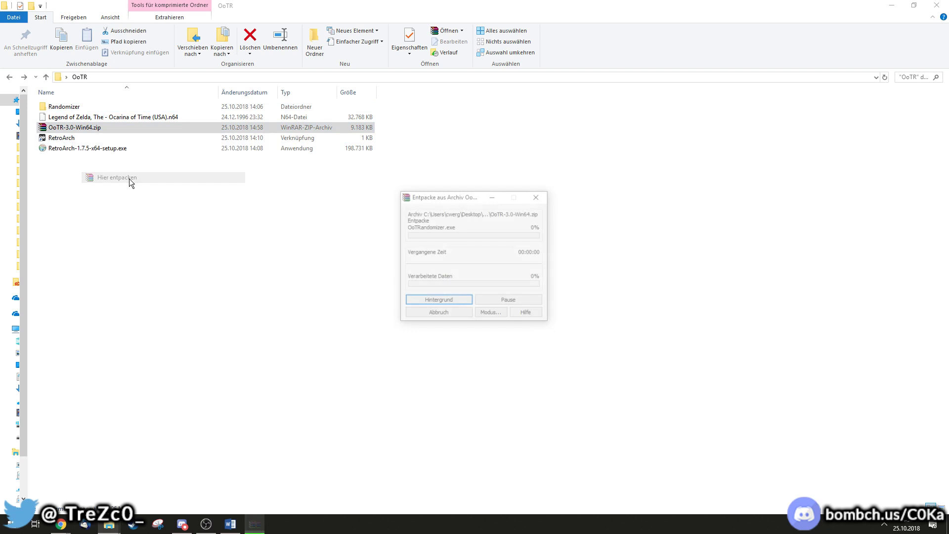
Step: Launch OoTRandomizer.exe from the extracted OoTR-3.0-Win64 folder and allow the unverified program to run
double_click(71, 107)
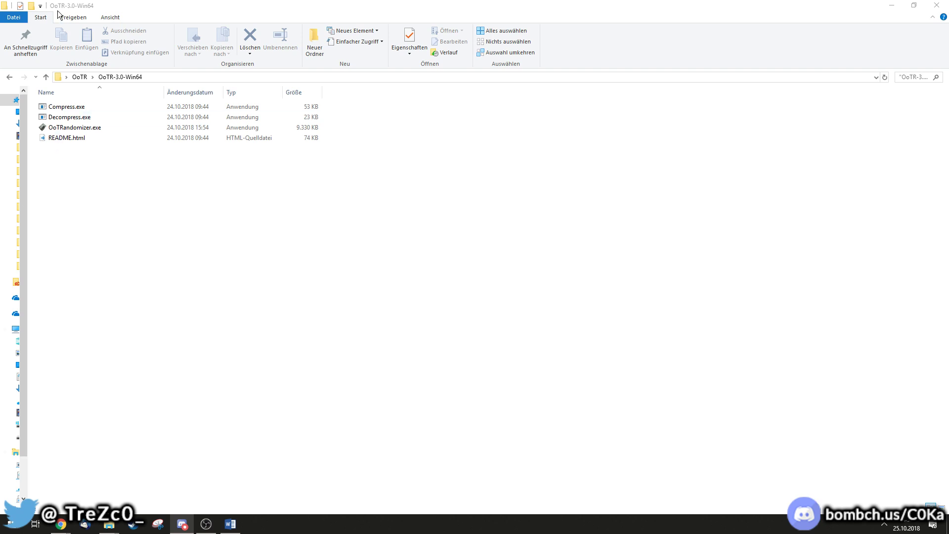
double_click(71, 129)
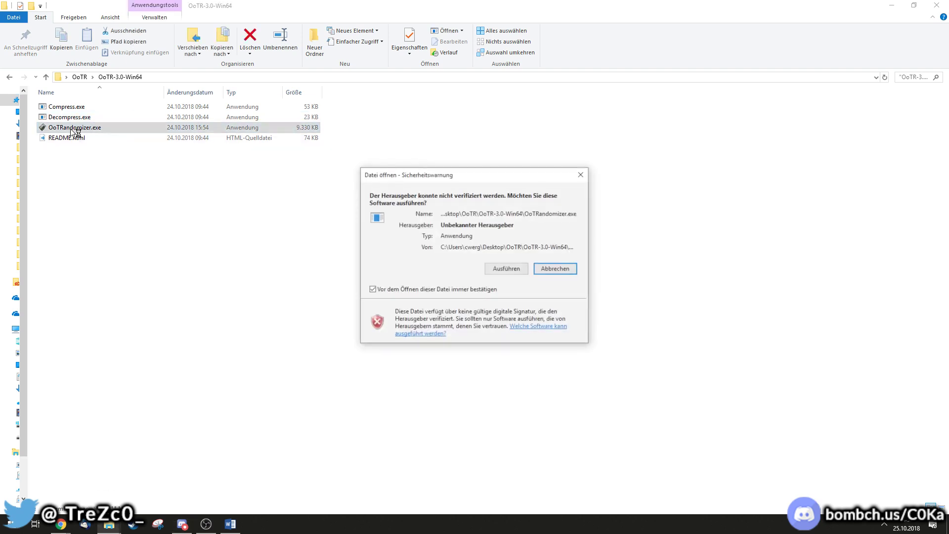
click(505, 268)
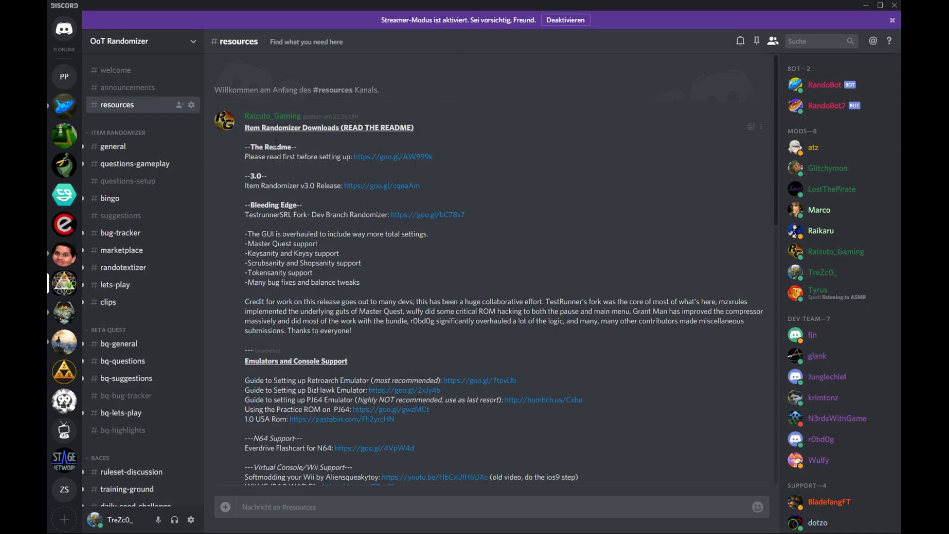
Step: Look through the OoT Randomizer Discord's resources channel for the readme, downloads and emulator setup guides
scroll(497, 127, down, 3)
scroll(503, 123, up, 3)
scroll(474, 146, down, 3)
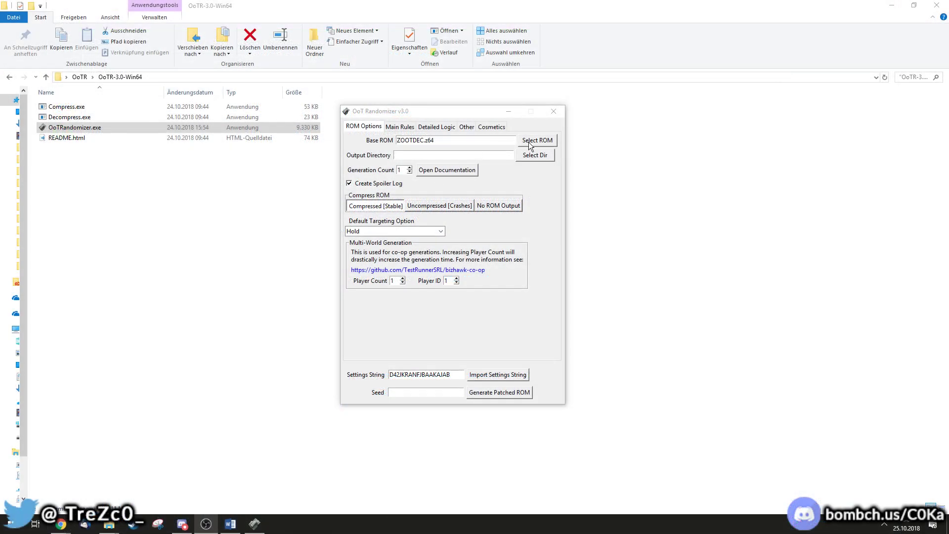
Step: Set the base ROM to the Legend of Zelda, The - Ocarina of Time (USA).n64 file in the desktop's OoTR folder
click(529, 141)
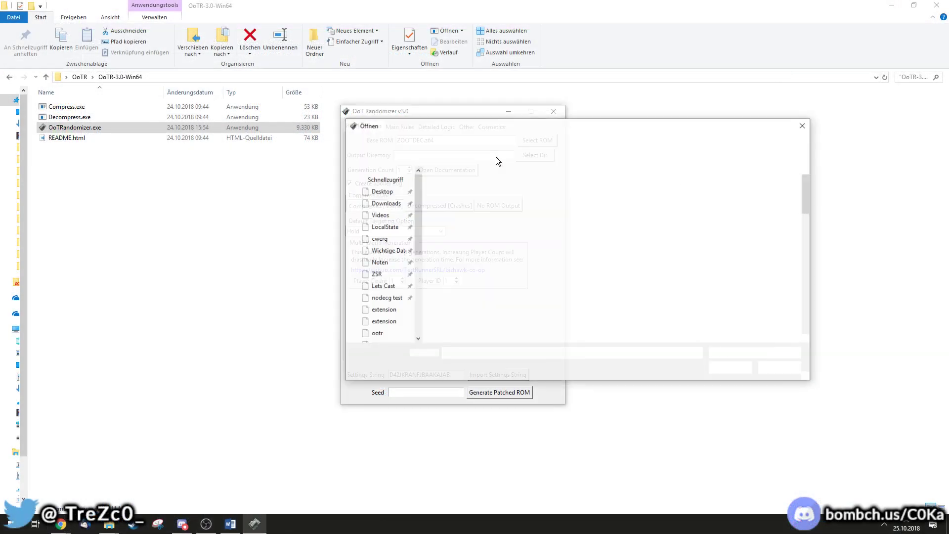
click(410, 229)
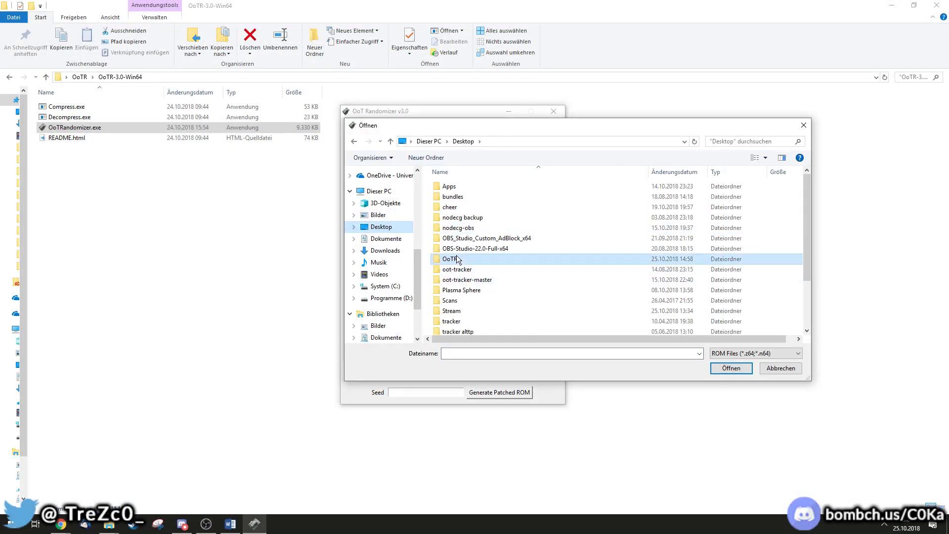
double_click(447, 260)
double_click(476, 206)
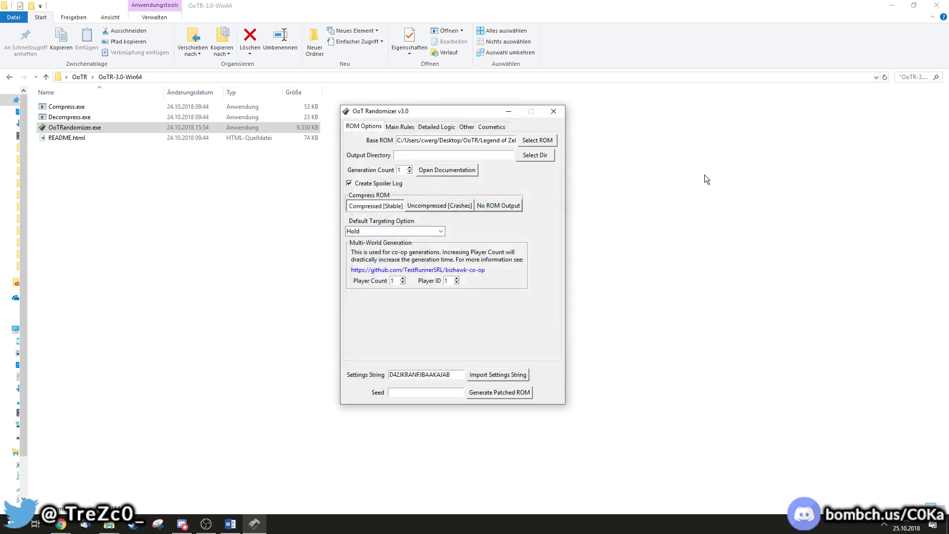
Step: Set the randomizer's output directory to the D: drive
click(528, 156)
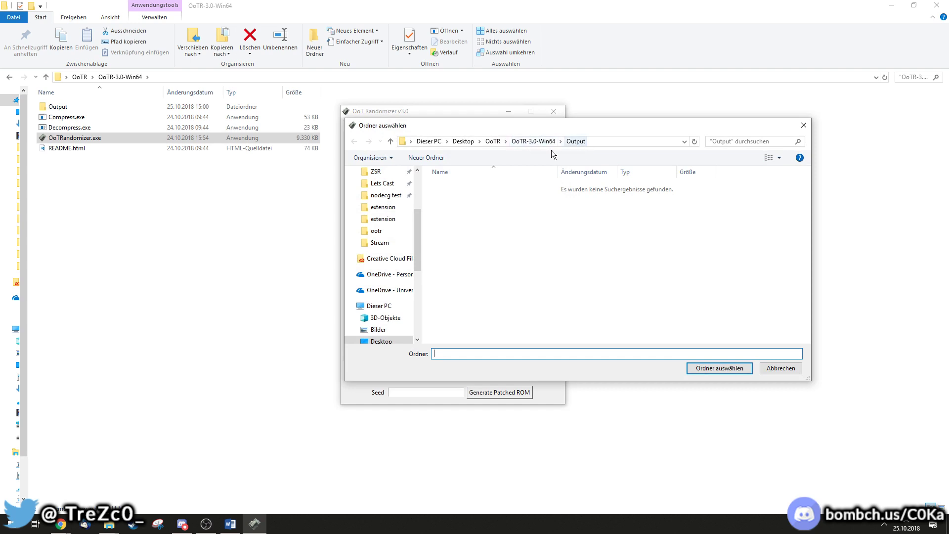
scroll(383, 203, up, 3)
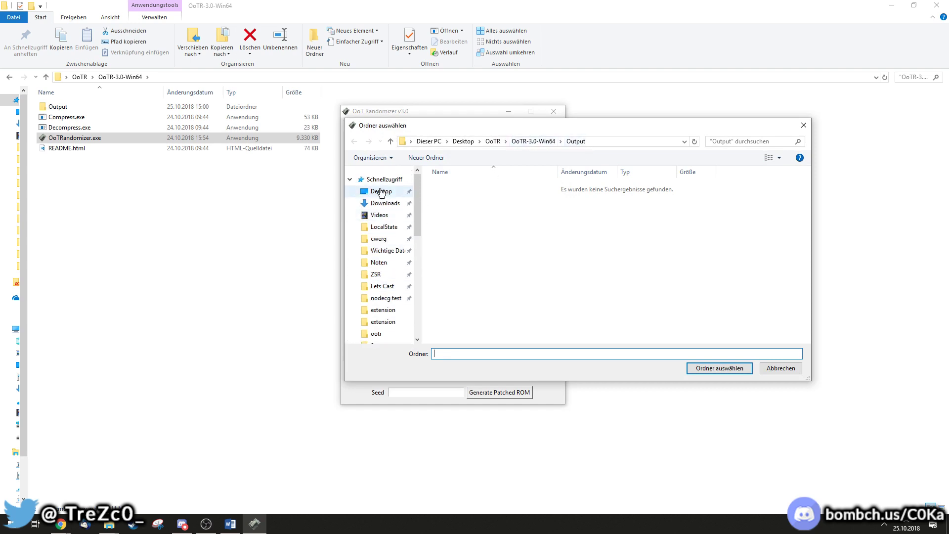
click(381, 192)
scroll(390, 207, down, 3)
scroll(393, 210, up, 2)
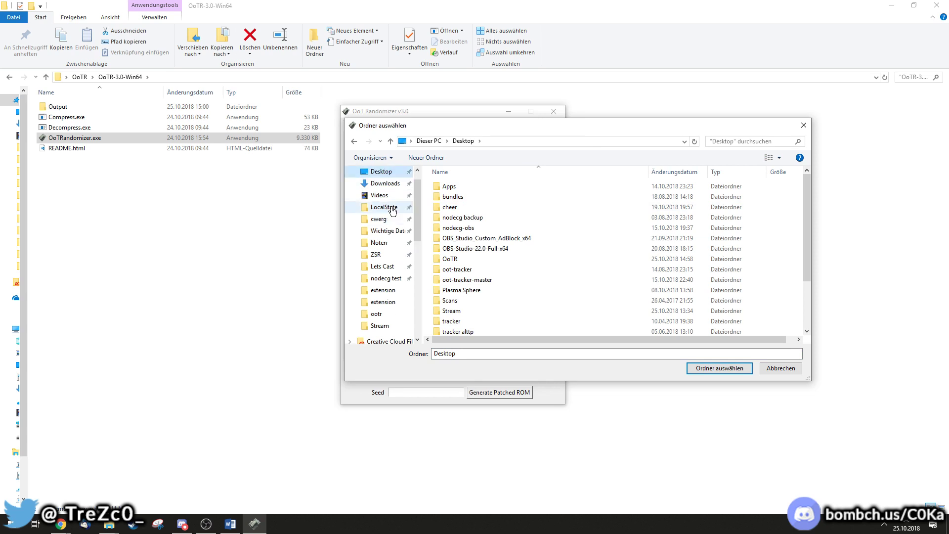
scroll(393, 210, down, 5)
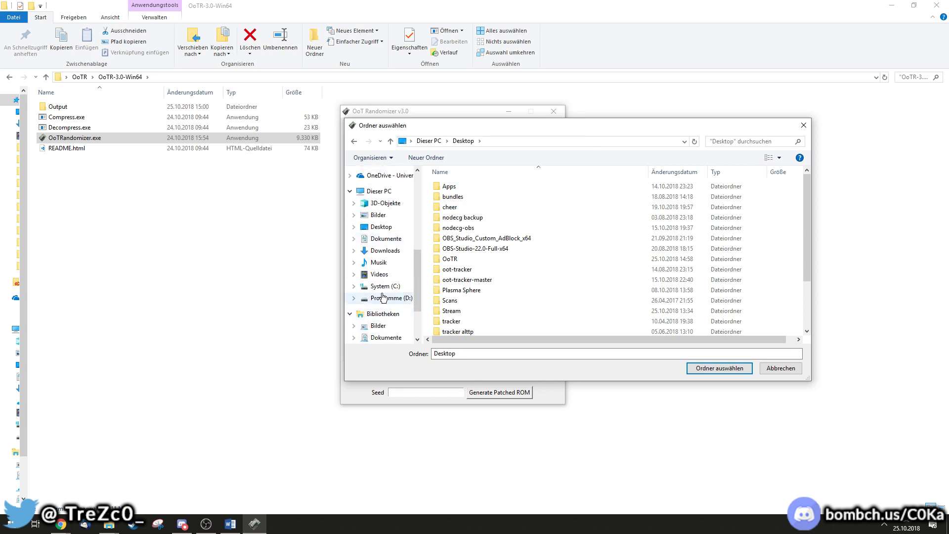
click(383, 298)
click(706, 368)
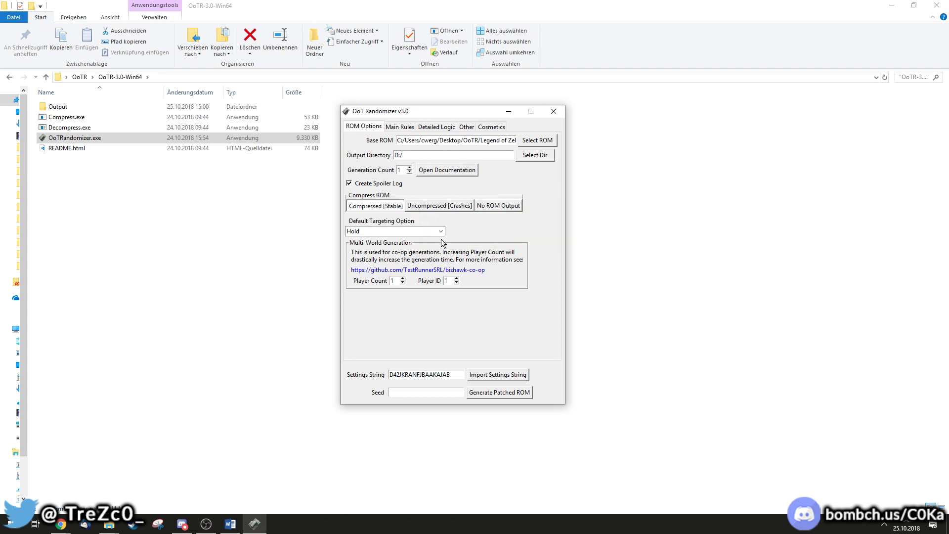
Step: Examine the default targeting choices and the main rules, including the Shopsanity and Dungeon Quest options
click(396, 228)
click(396, 238)
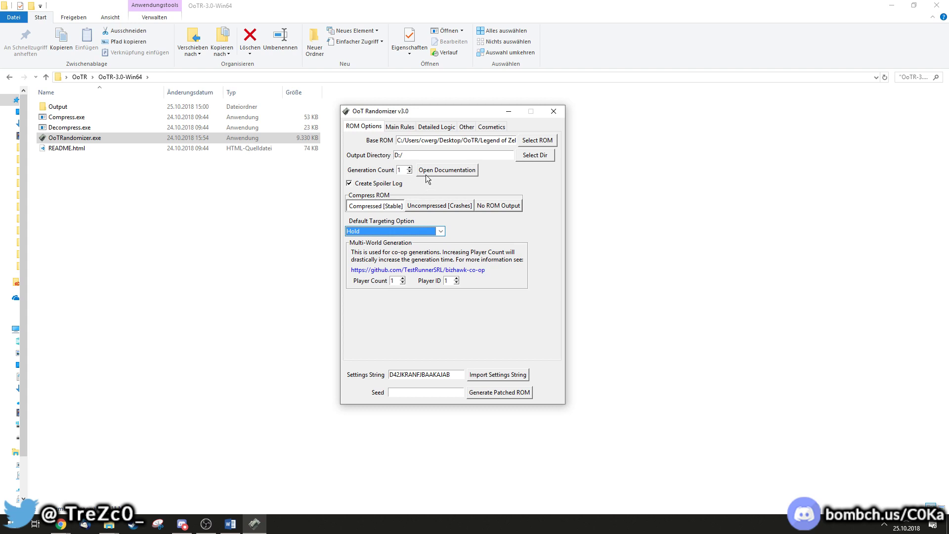
click(398, 127)
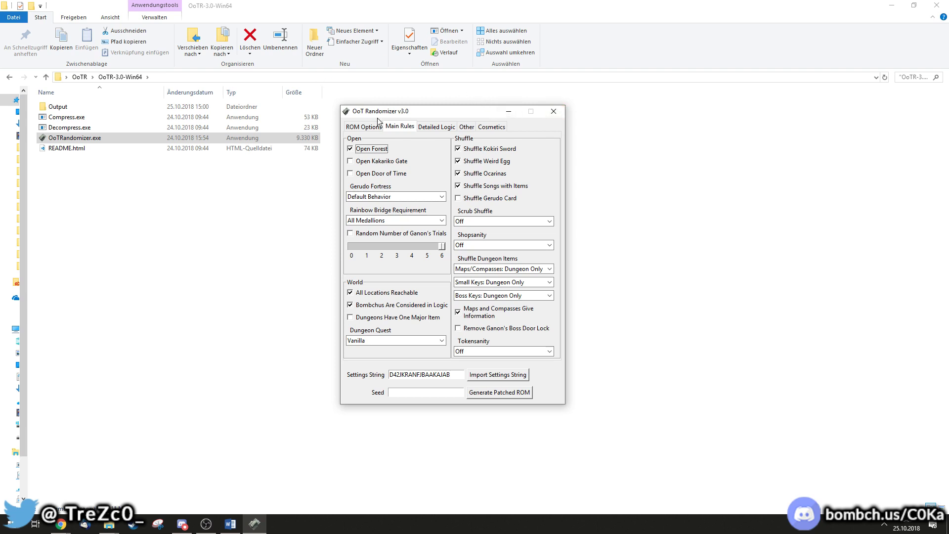
mouse_move(351, 149)
click(494, 244)
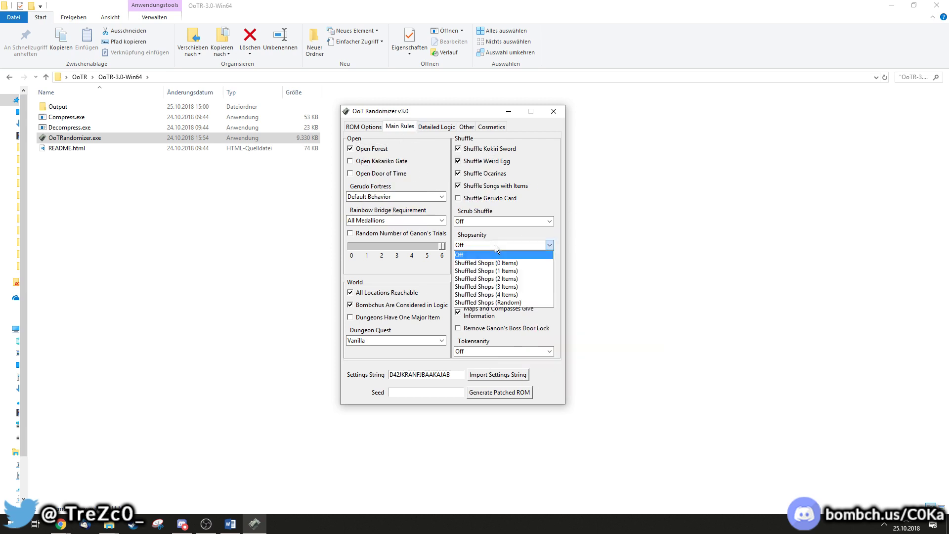
click(495, 244)
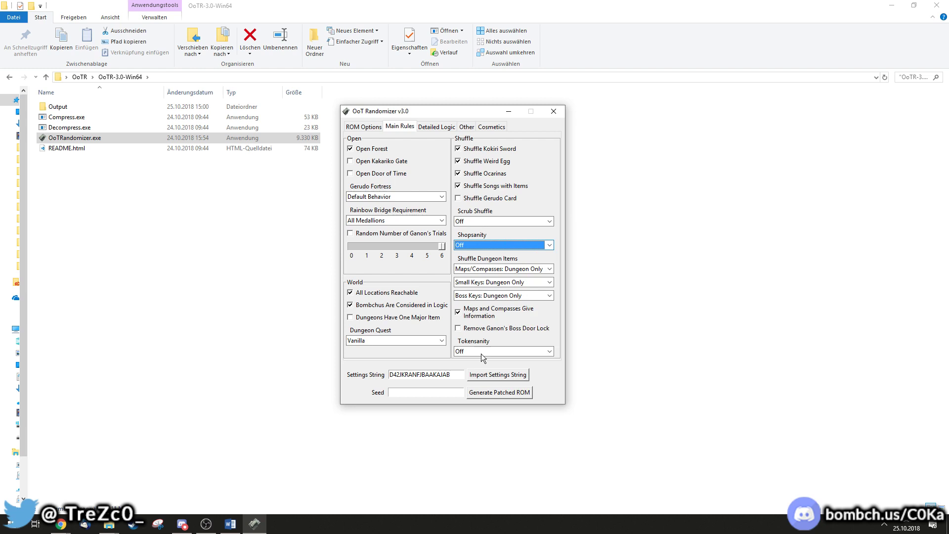
click(394, 341)
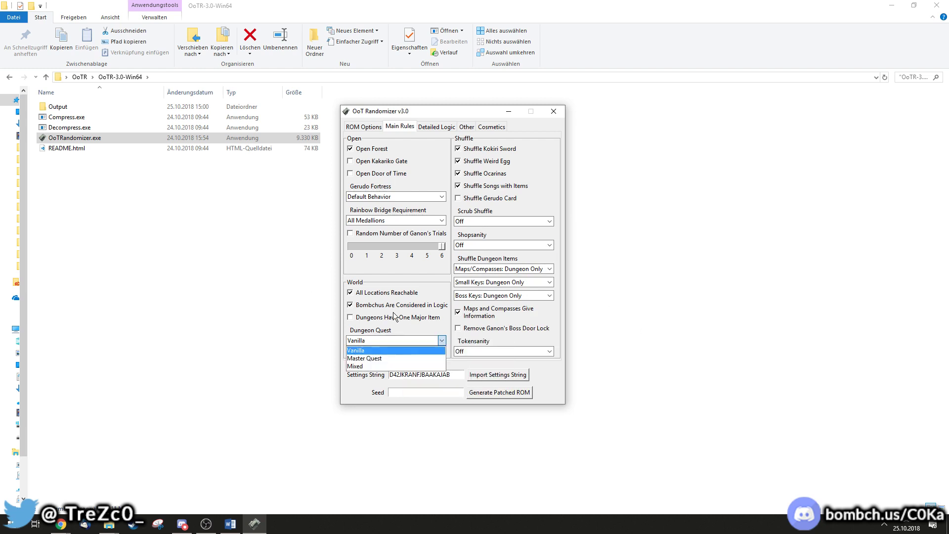
click(377, 351)
click(377, 342)
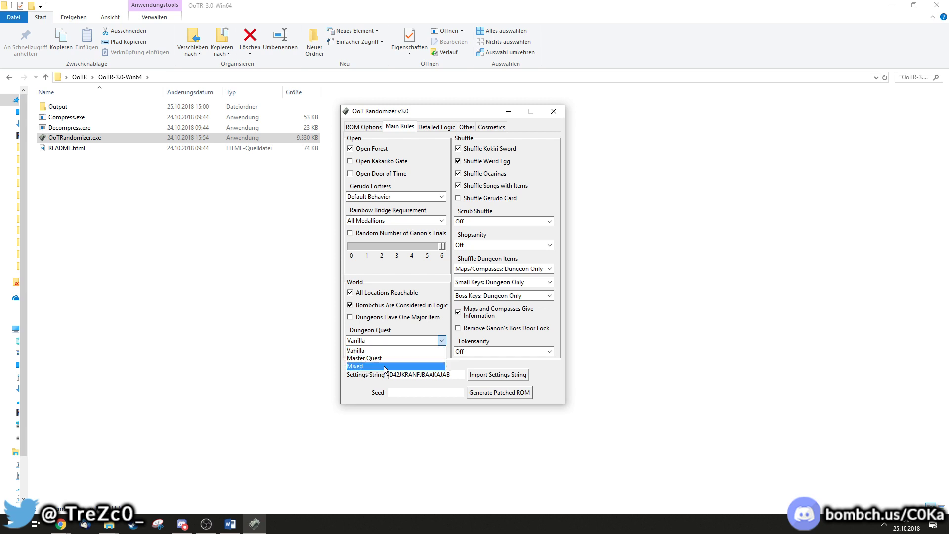
click(388, 345)
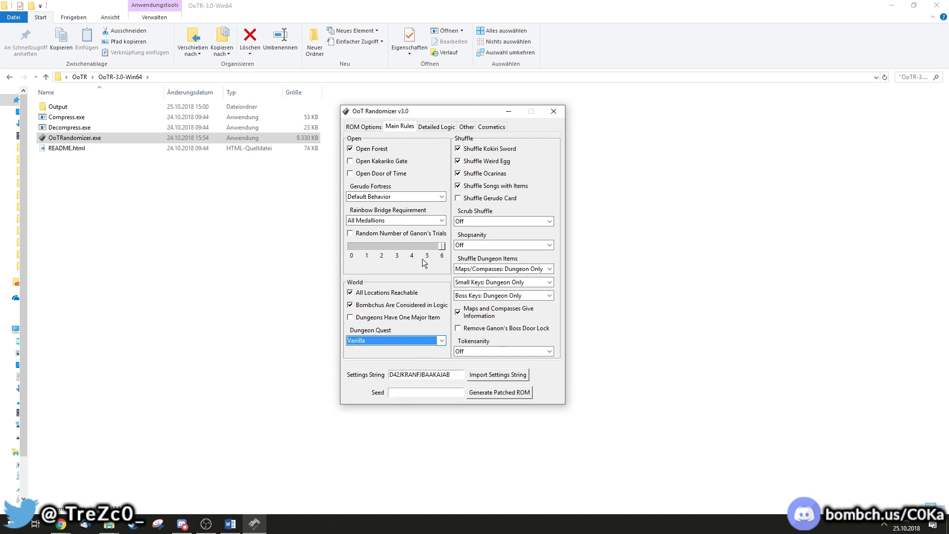
Step: Review the detailed logic, speed-up and miscellaneous settings, and the available background music choices
click(436, 128)
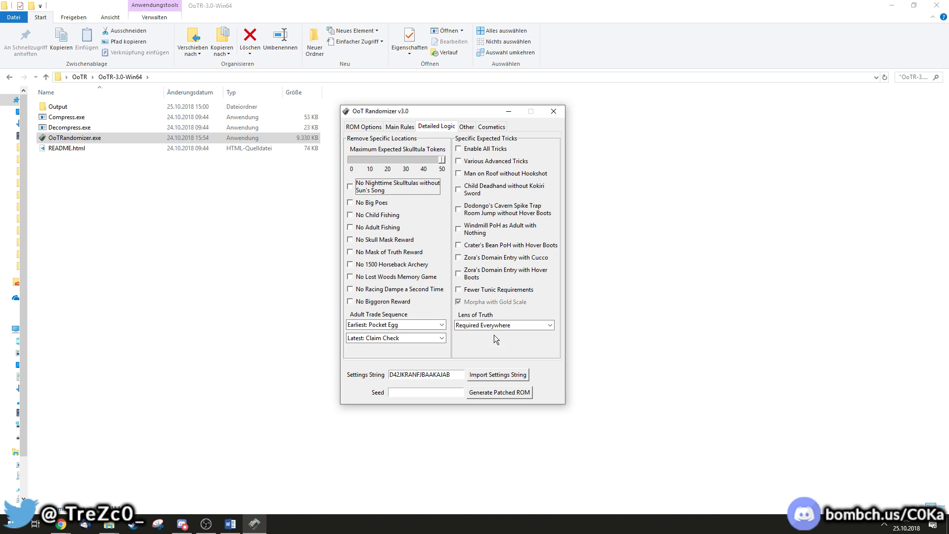
mouse_move(505, 290)
click(465, 126)
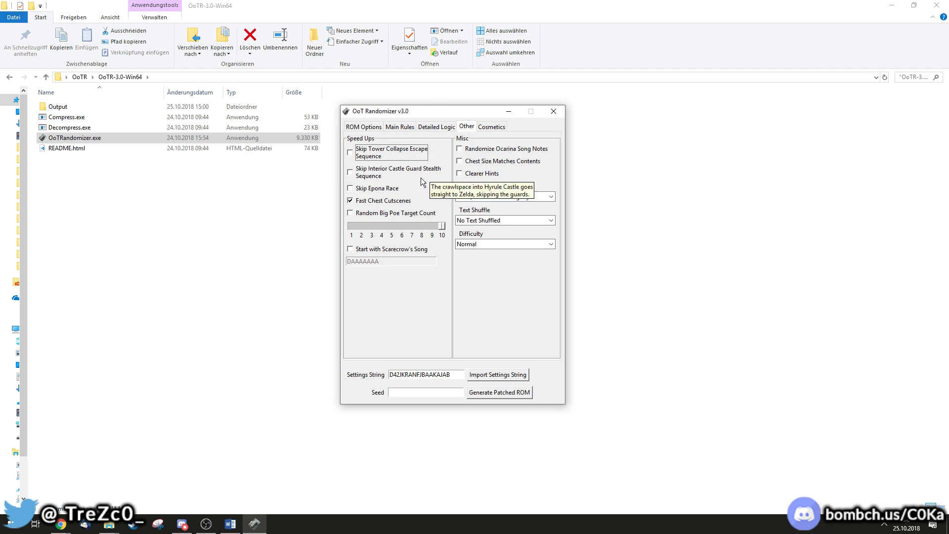
mouse_move(358, 203)
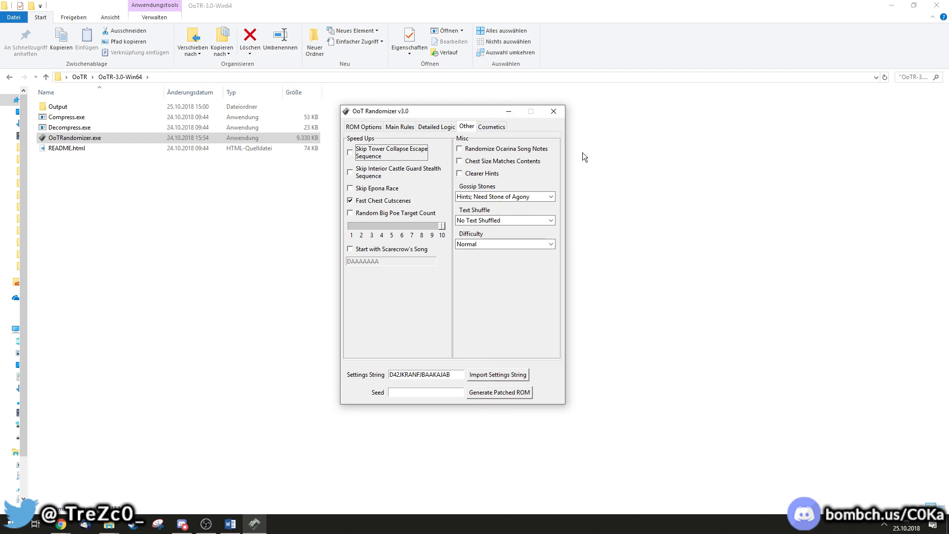
click(490, 128)
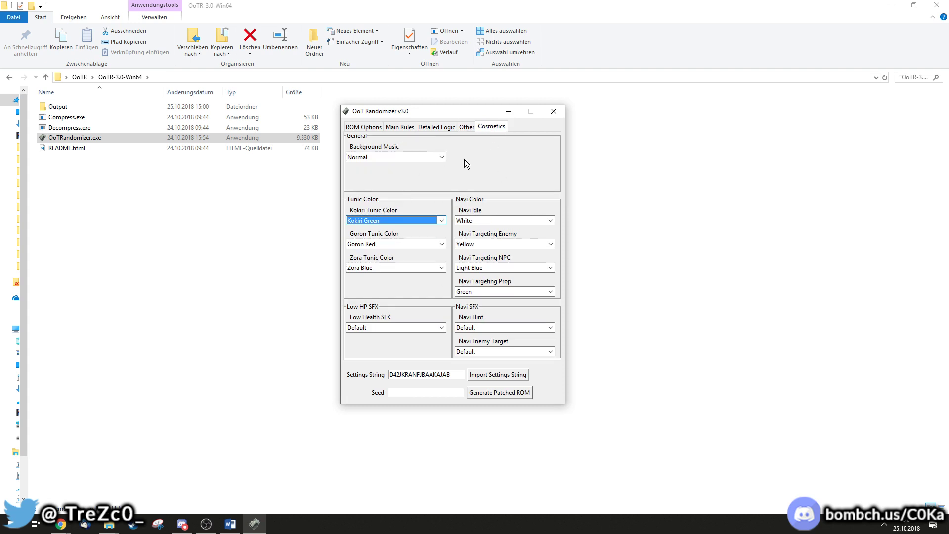
click(409, 157)
click(409, 157)
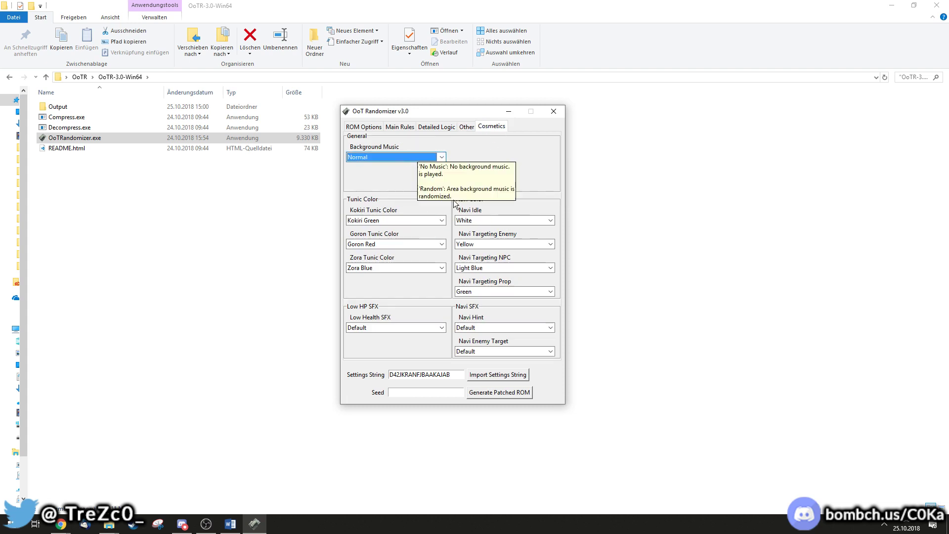
Step: Set both the Kokiri and Goron tunic colors to Completely Random
click(420, 220)
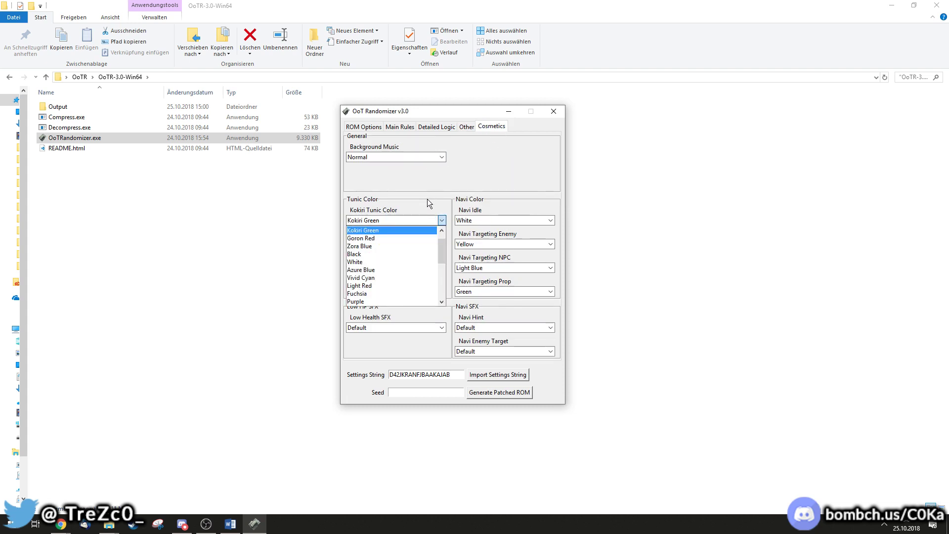
click(443, 230)
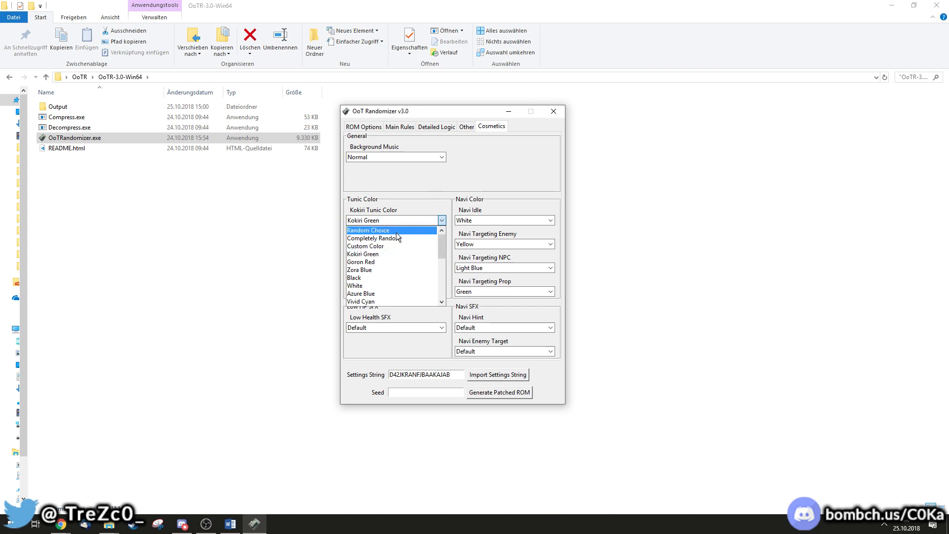
click(380, 238)
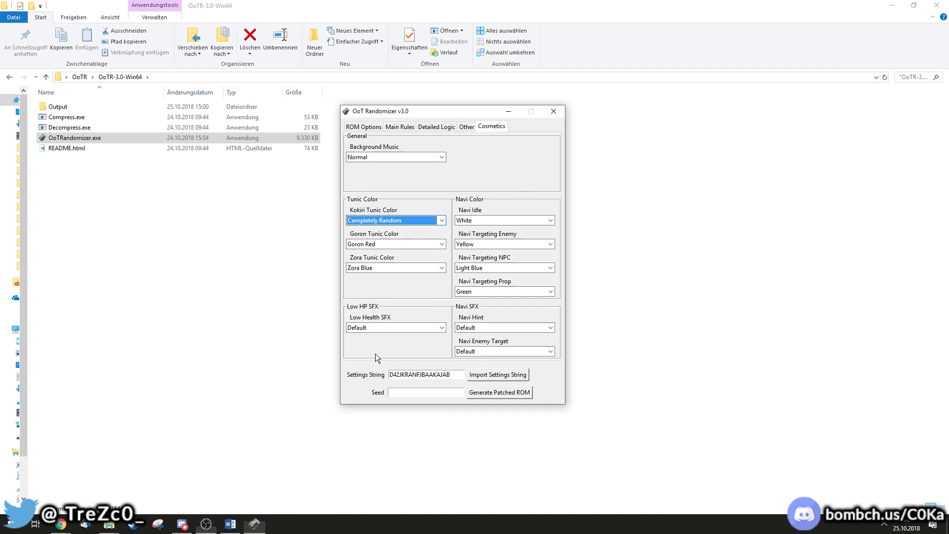
click(374, 244)
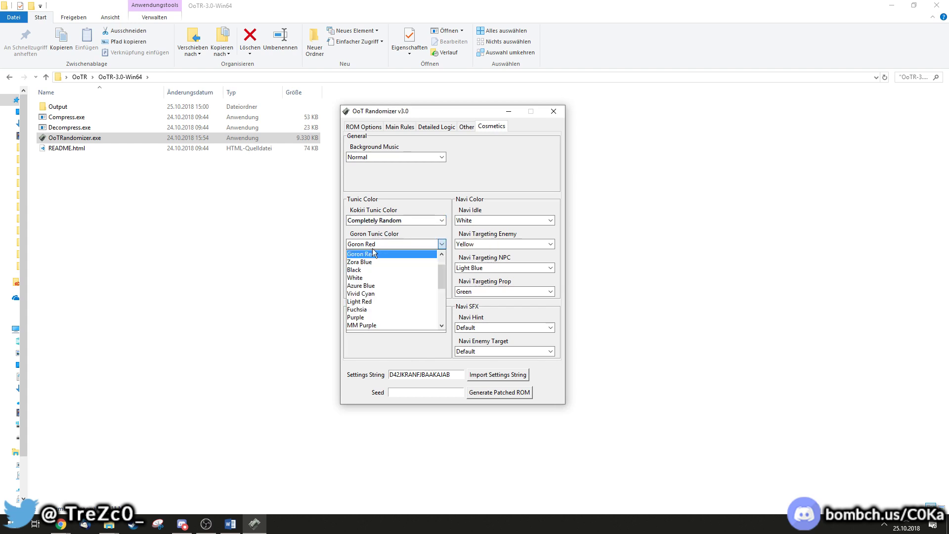
click(376, 262)
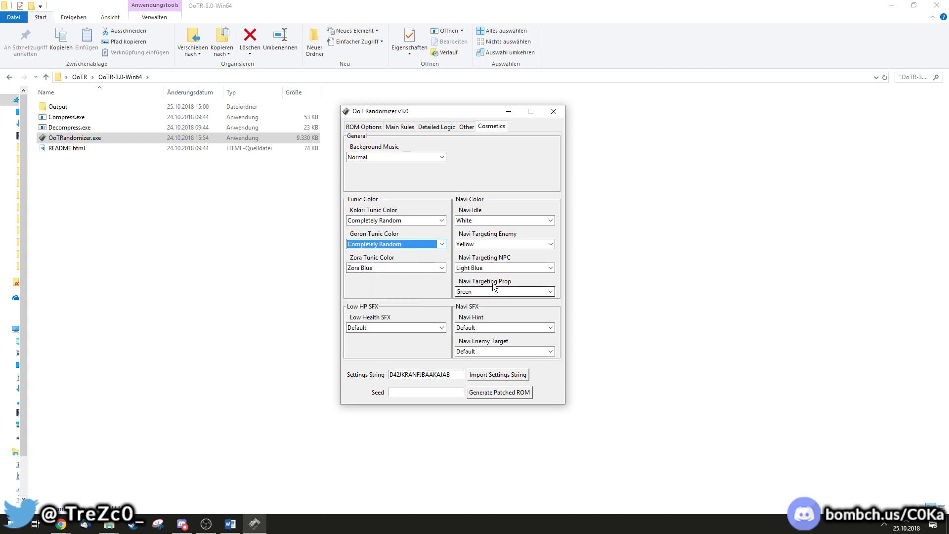
Step: Enable Open Door of Time and Open Kakariko Gate in the main rules
click(413, 126)
click(363, 174)
click(361, 161)
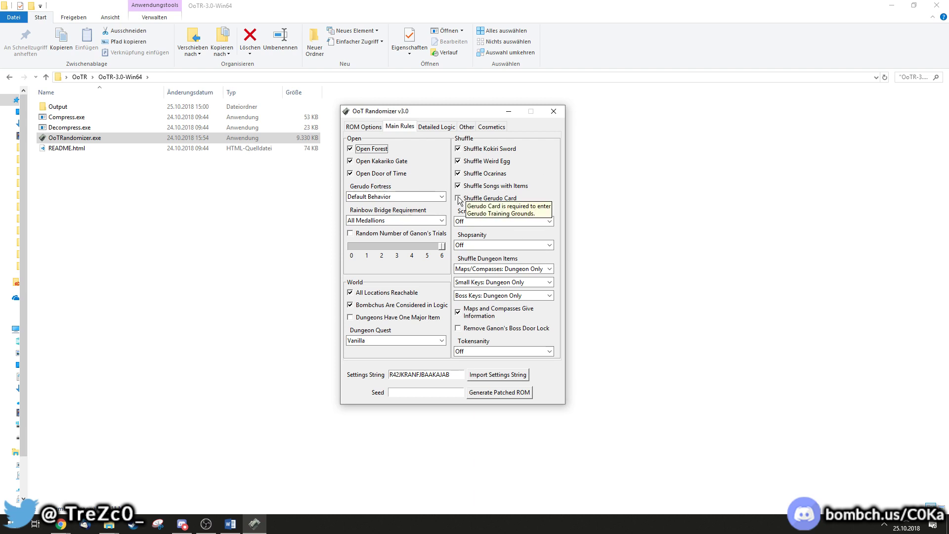
Step: Enter tutorialrandomizer as the seed and generate the patched ROM
click(412, 375)
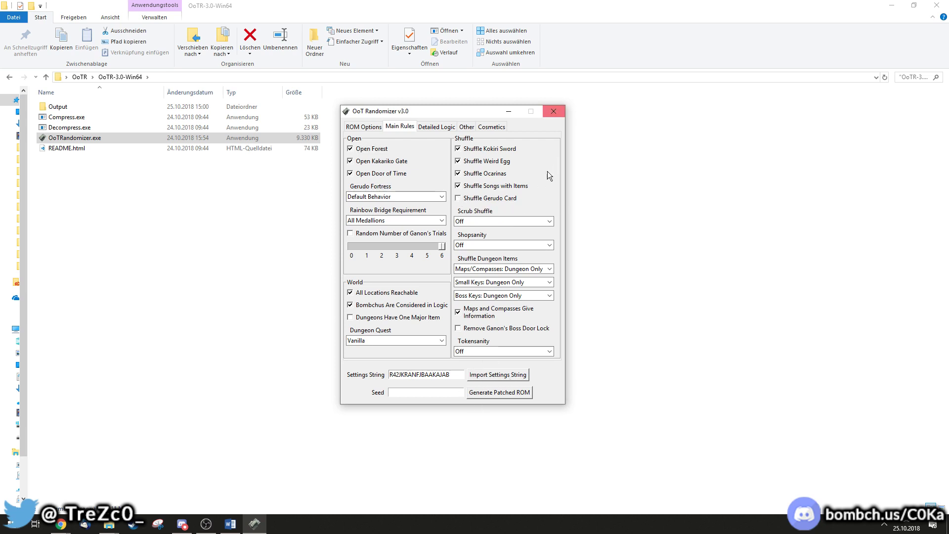
click(357, 126)
click(426, 390)
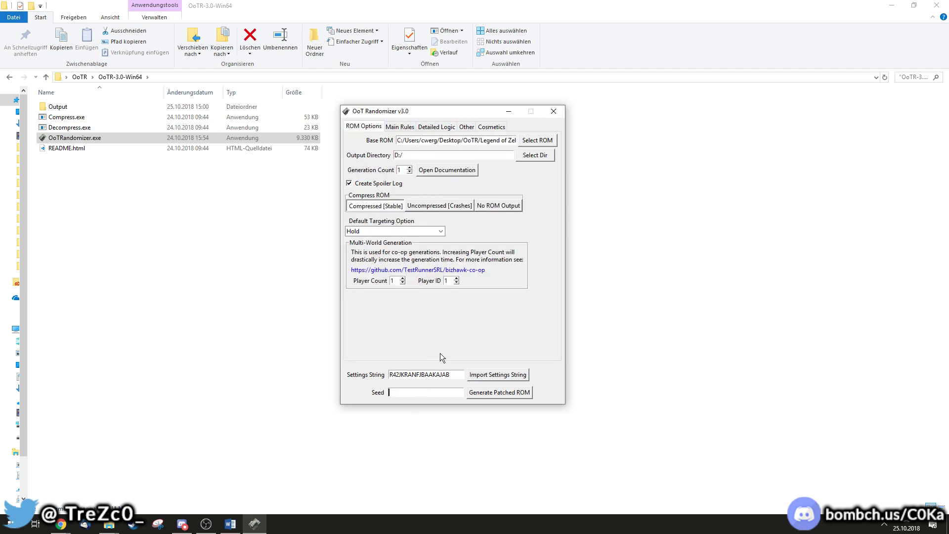
text(tutorialrandomizer)
click(500, 393)
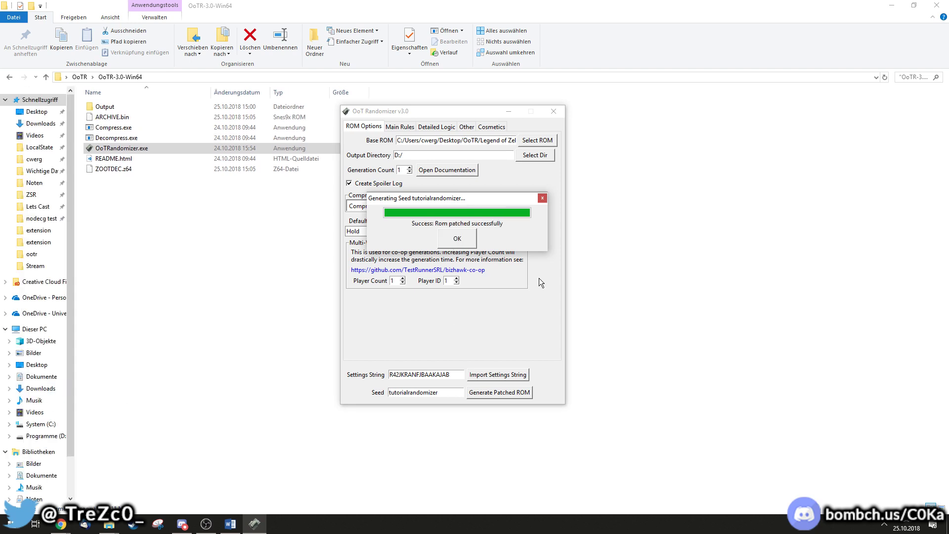
click(471, 239)
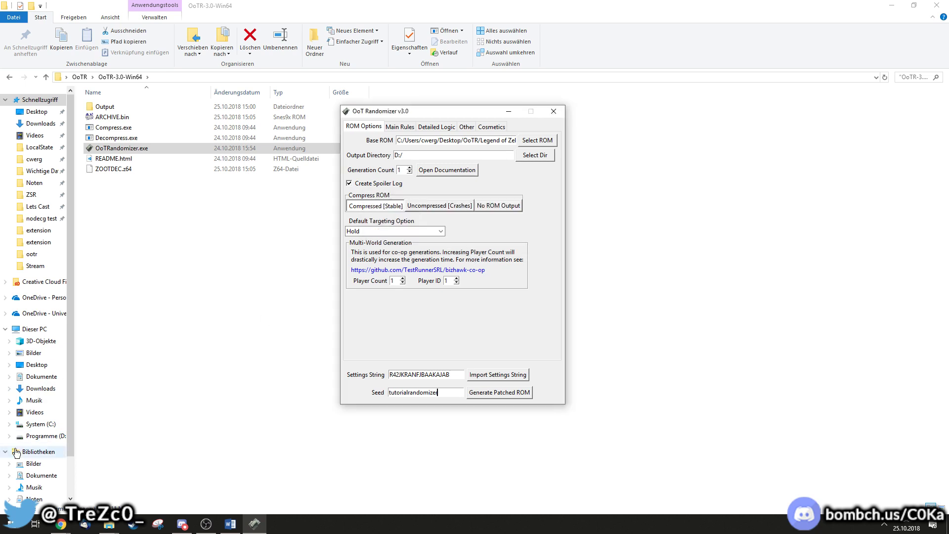
Step: Examine the full names of the generated ROM and spoiler log on drive D:, and return to the OoTR-3.0-Win64 folder
click(20, 436)
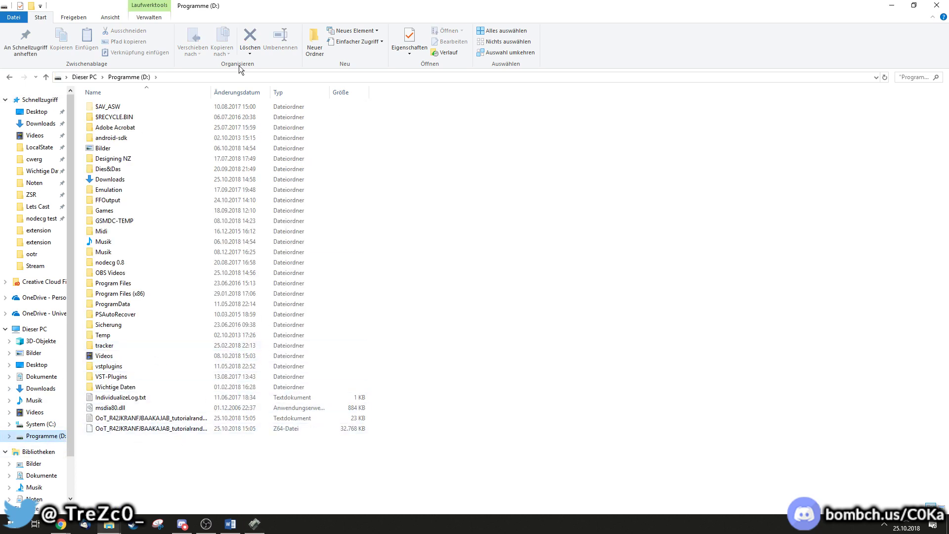
drag(211, 92, 348, 93)
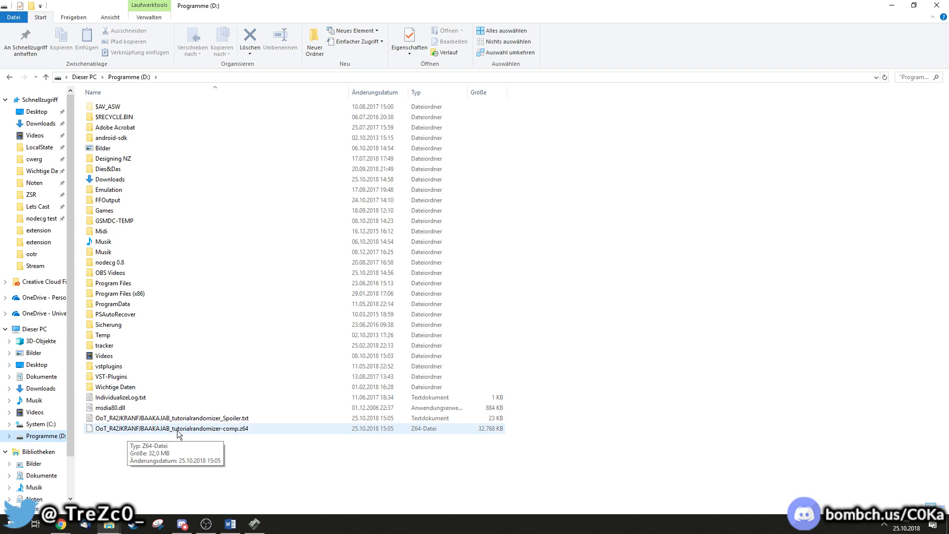
click(233, 430)
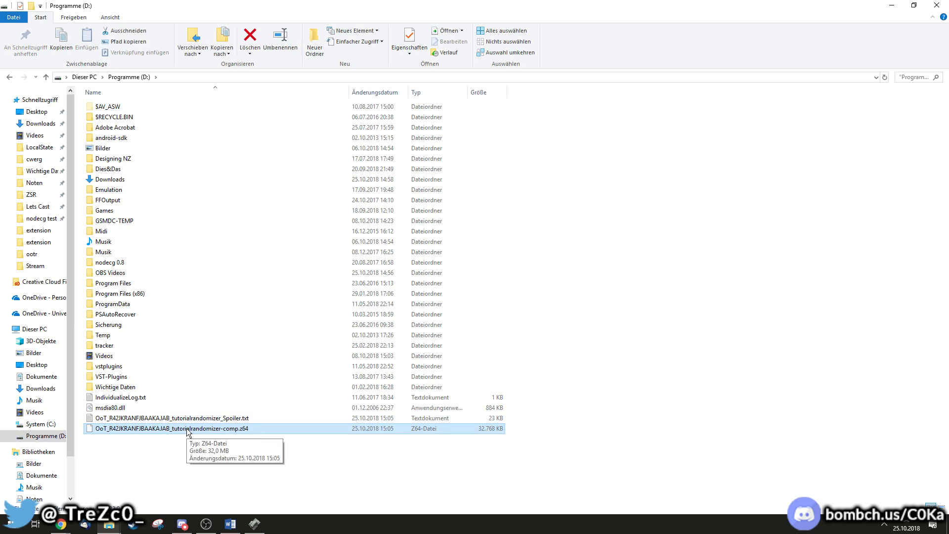
click(10, 77)
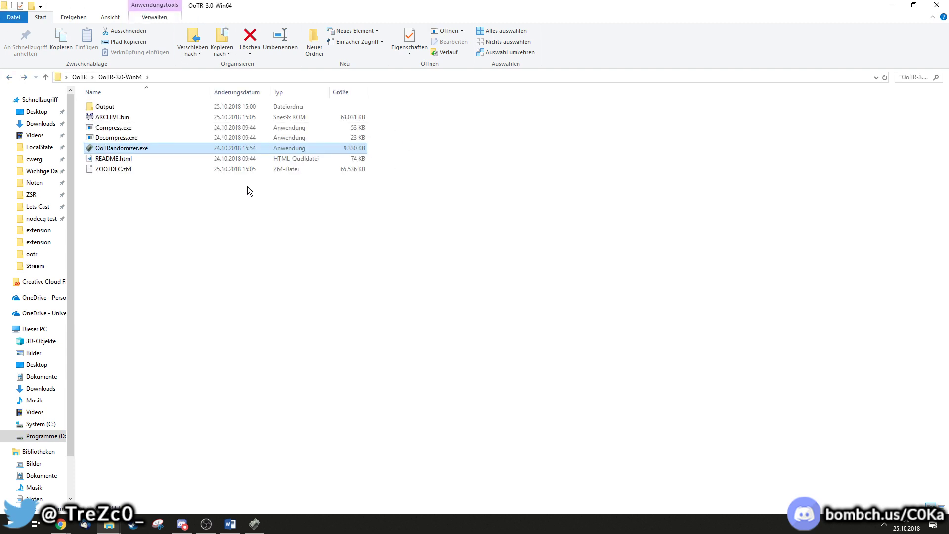
Step: Switch to Chrome and review the BizHawk configuration guide, the Project64 site and the beginning of the Retroarch guide for OoT Randomizer
drag(304, 9, 464, 52)
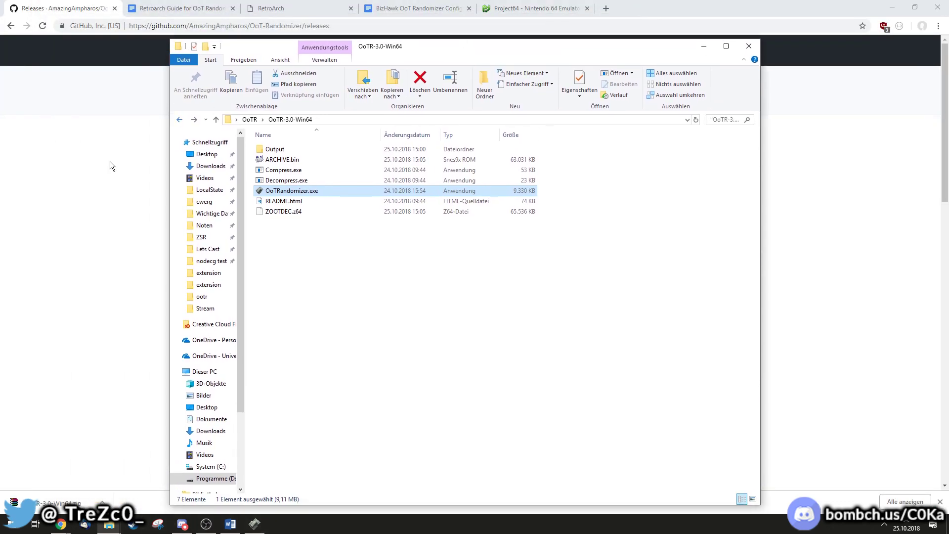
click(109, 162)
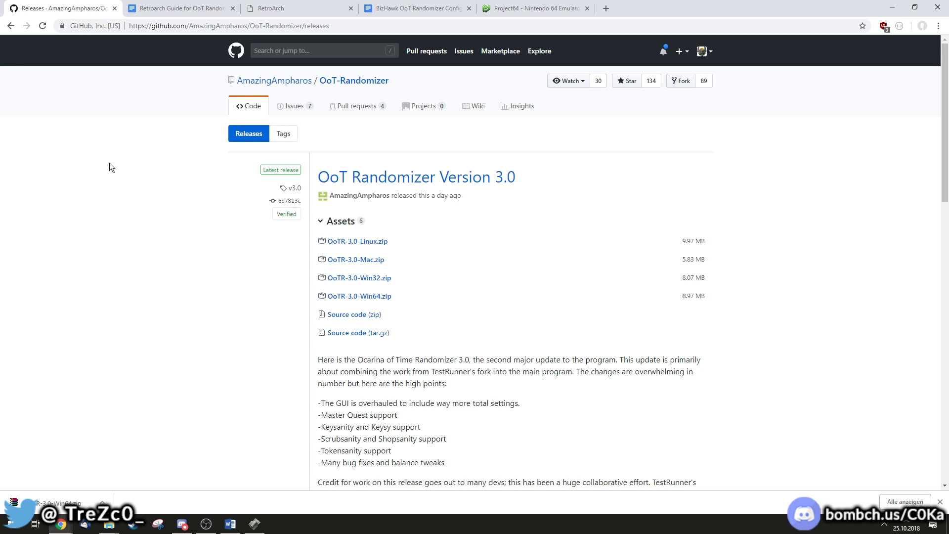
click(384, 6)
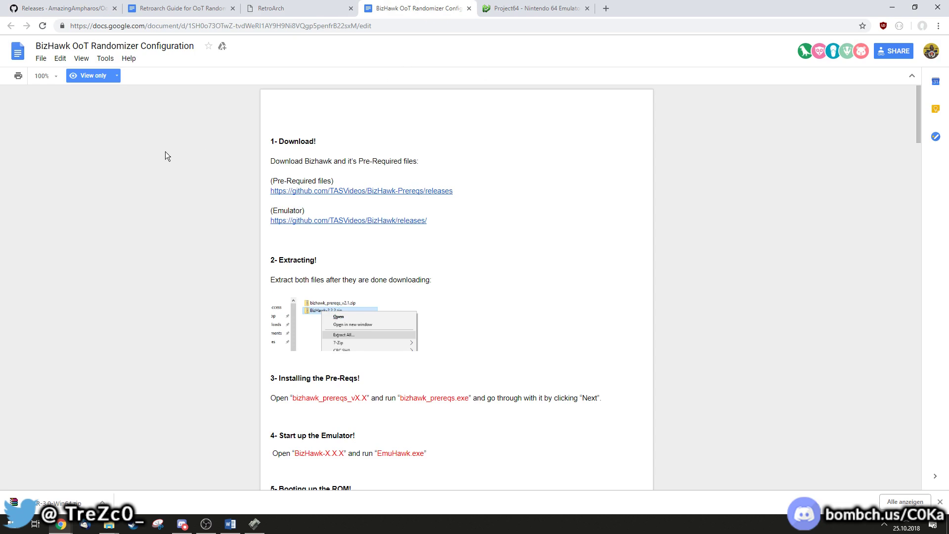
click(509, 9)
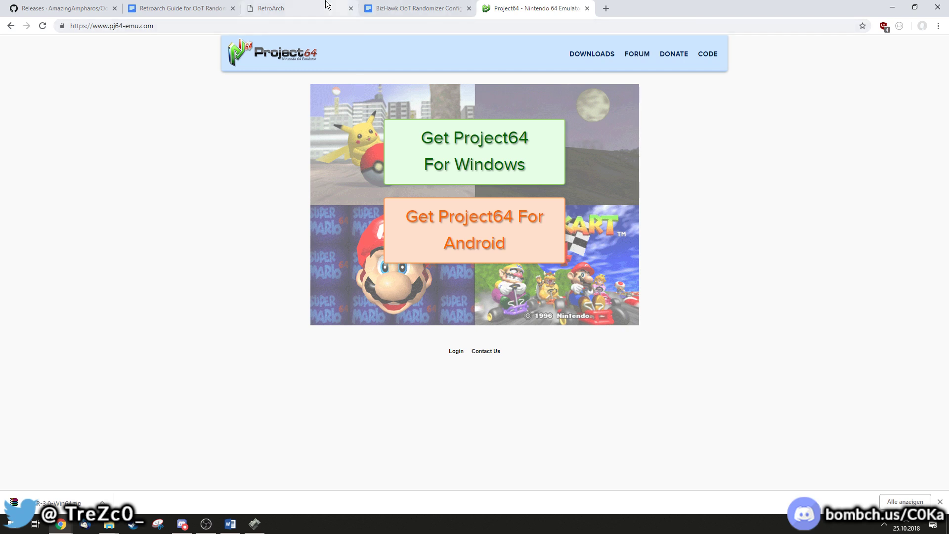
click(196, 7)
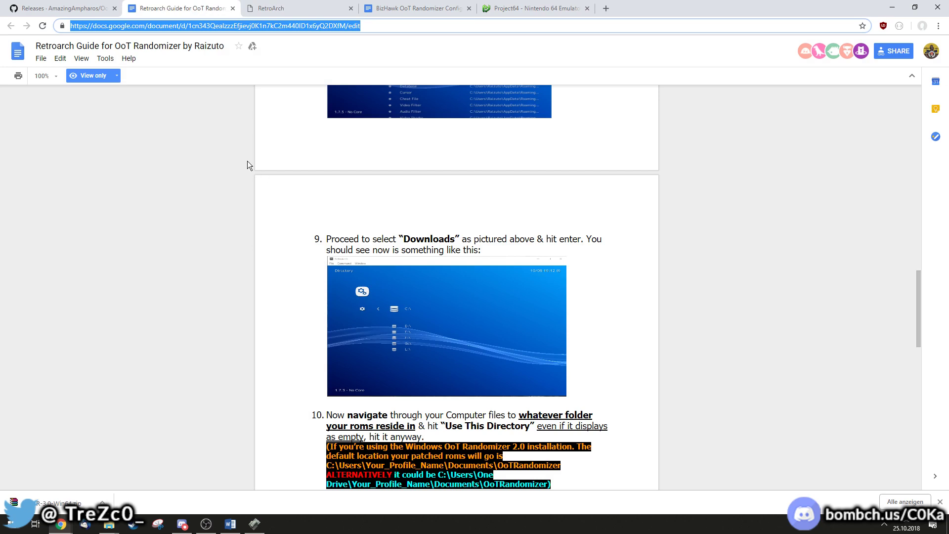
scroll(246, 227, up, 20)
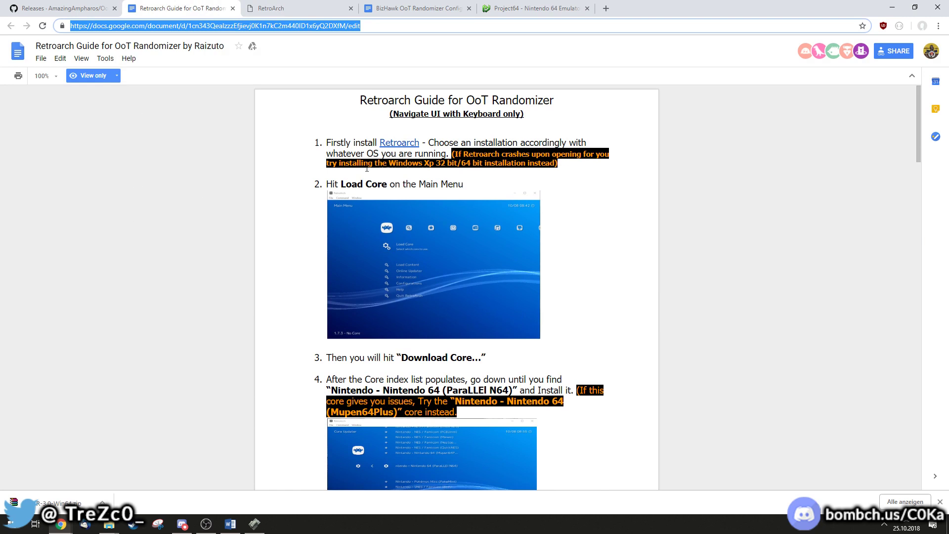
Step: Look through the supported platforms and installers on the RetroArch download page
click(294, 7)
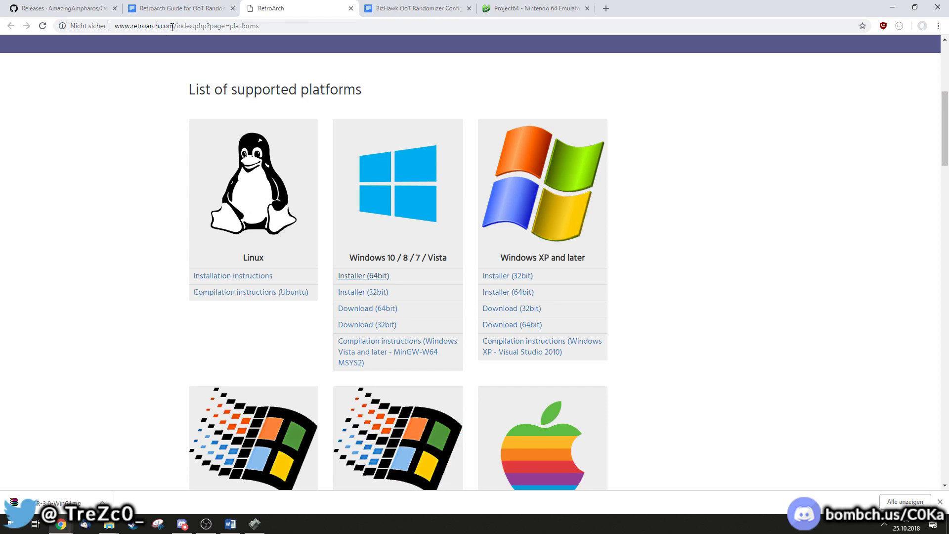
scroll(388, 216, up, 2)
scroll(385, 221, down, 3)
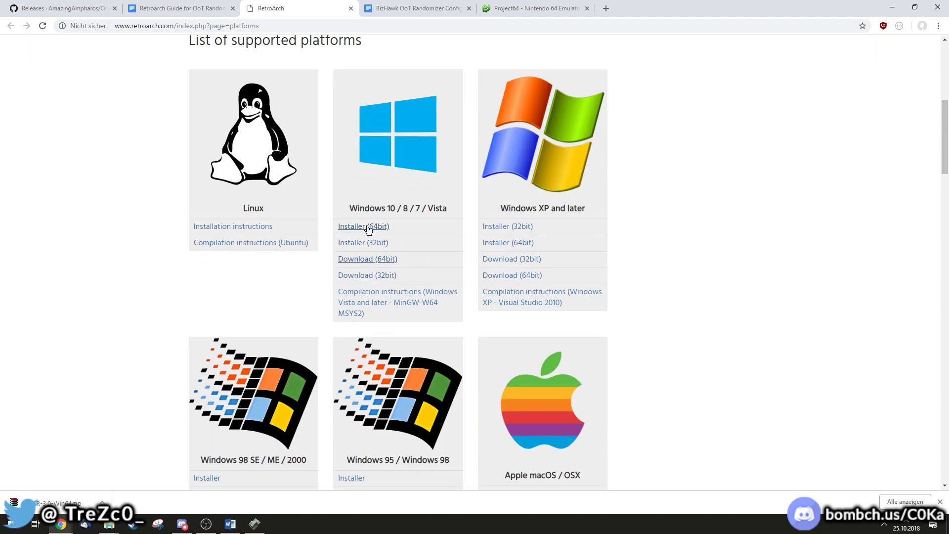
scroll(414, 296, down, 20)
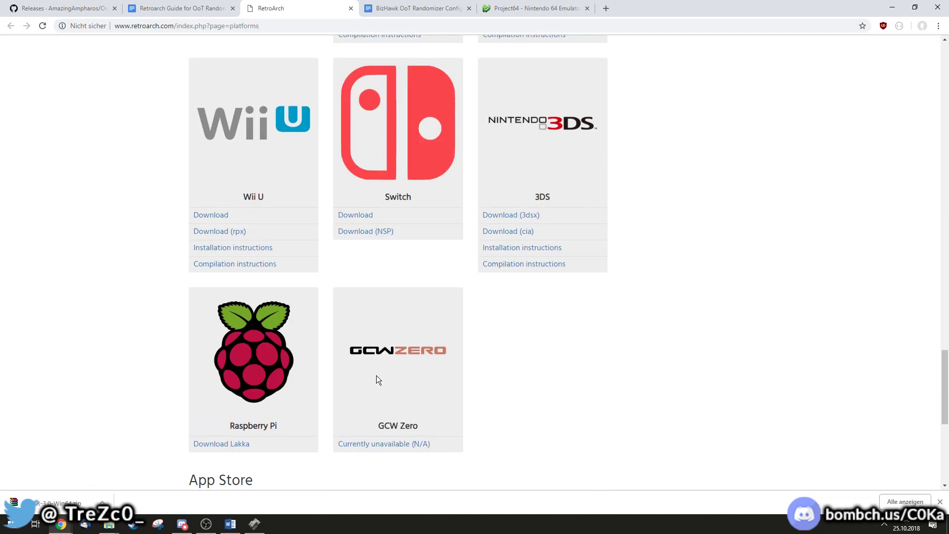
scroll(347, 86, up, 20)
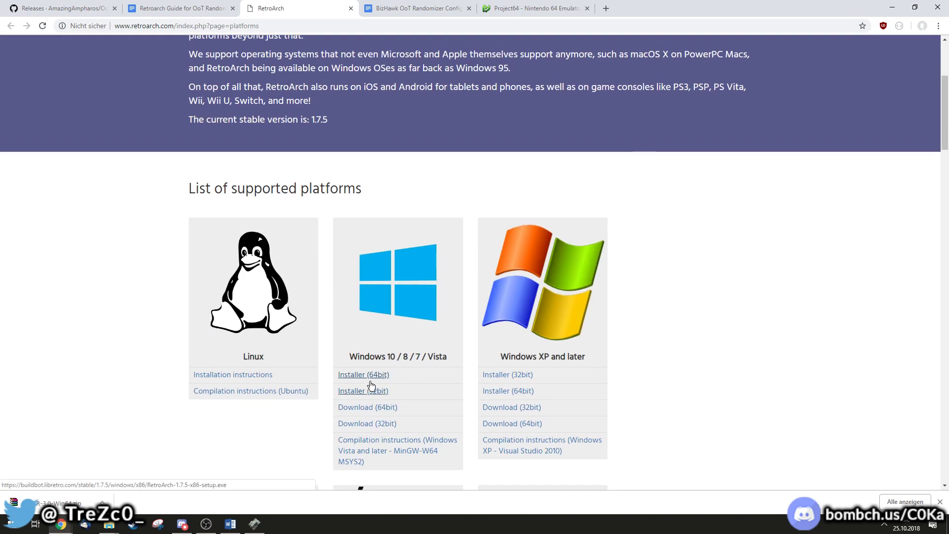
Step: Switch to File Explorer, launch RetroArch from the OoTR folder and maximize its window
mouse_move(108, 524)
click(82, 467)
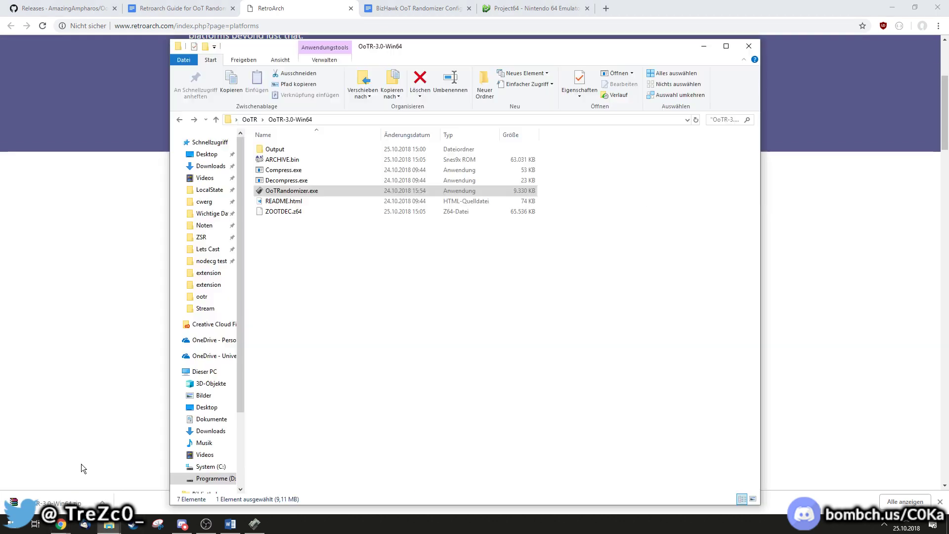
click(250, 119)
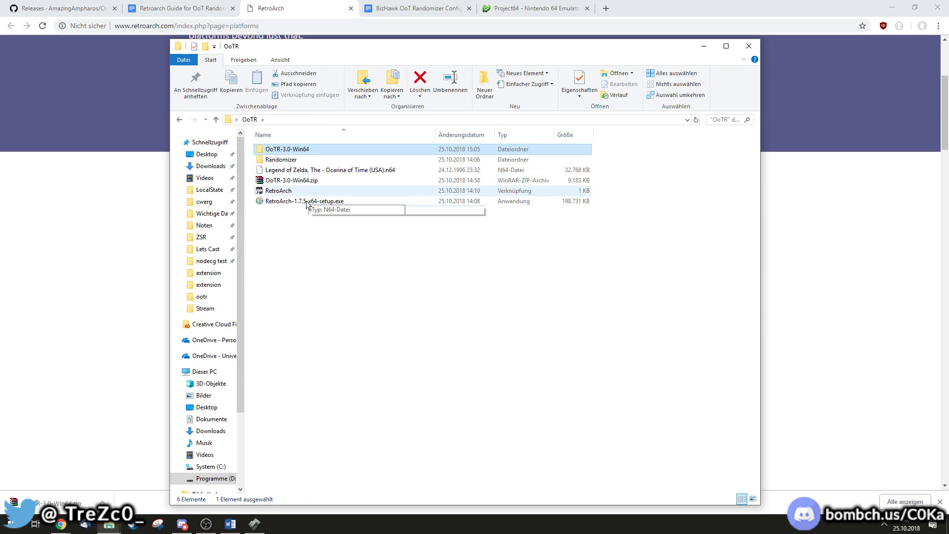
click(280, 194)
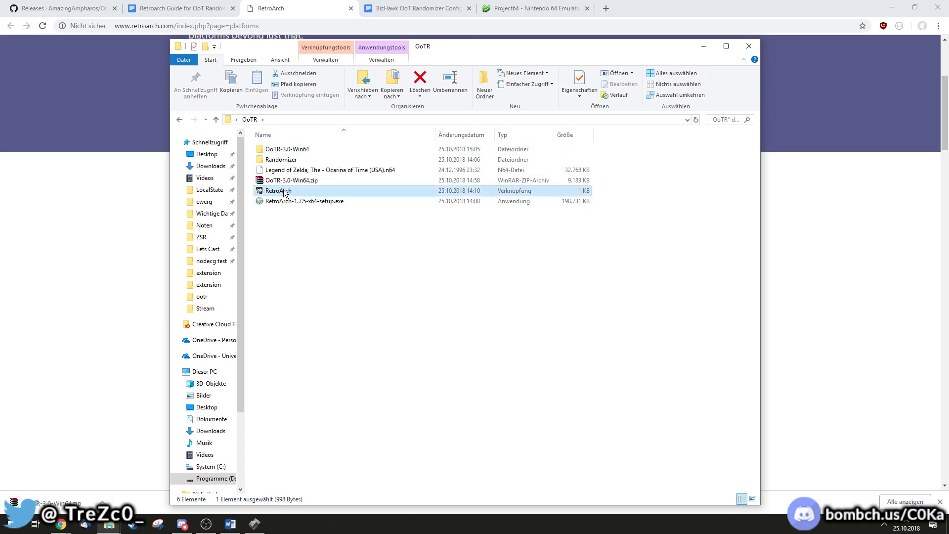
double_click(293, 192)
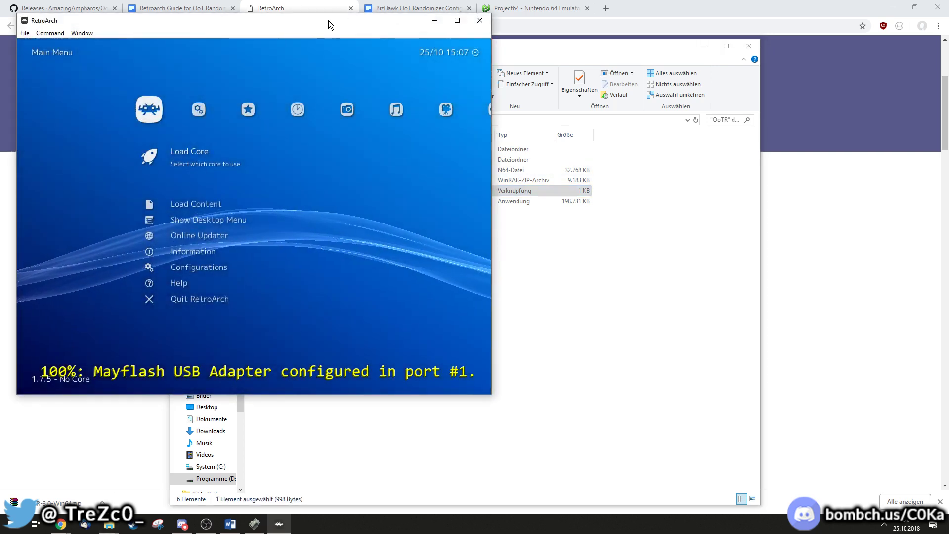
drag(329, 19, 519, 37)
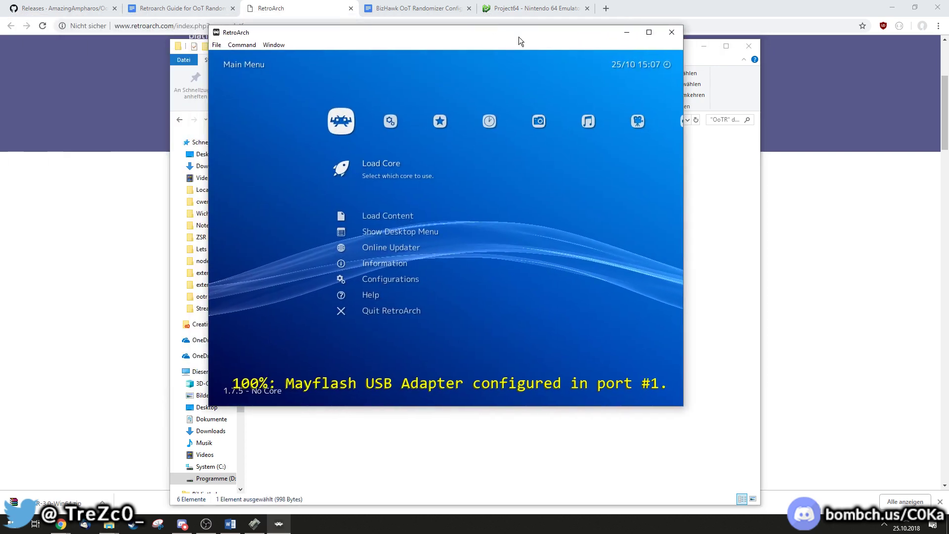
click(649, 32)
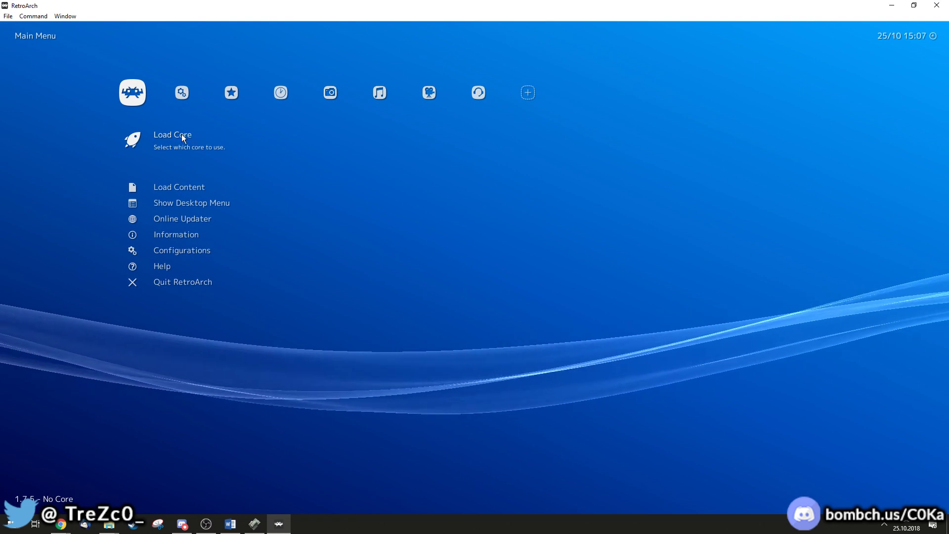
Step: Open the list of downloadable cores from RetroArch's Load Core options
click(211, 145)
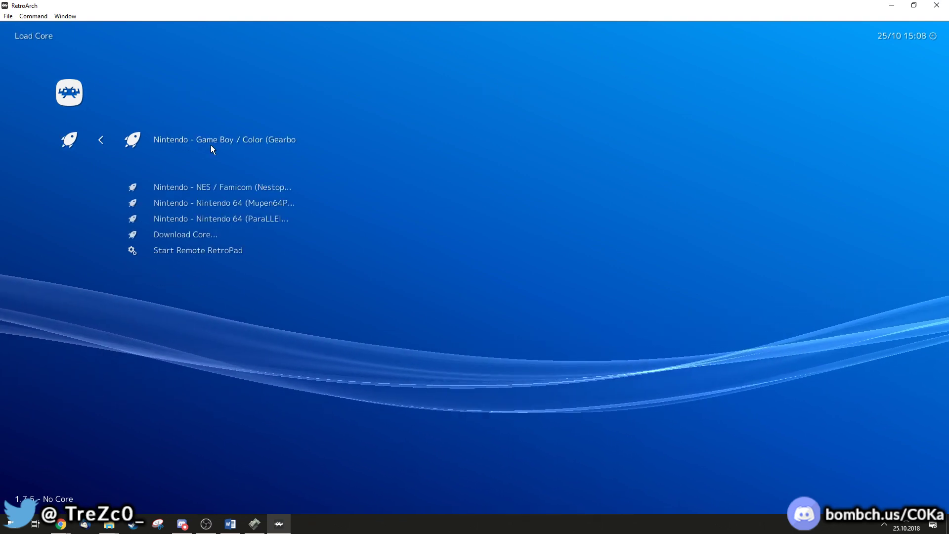
scroll(211, 144, down, 4)
click(210, 145)
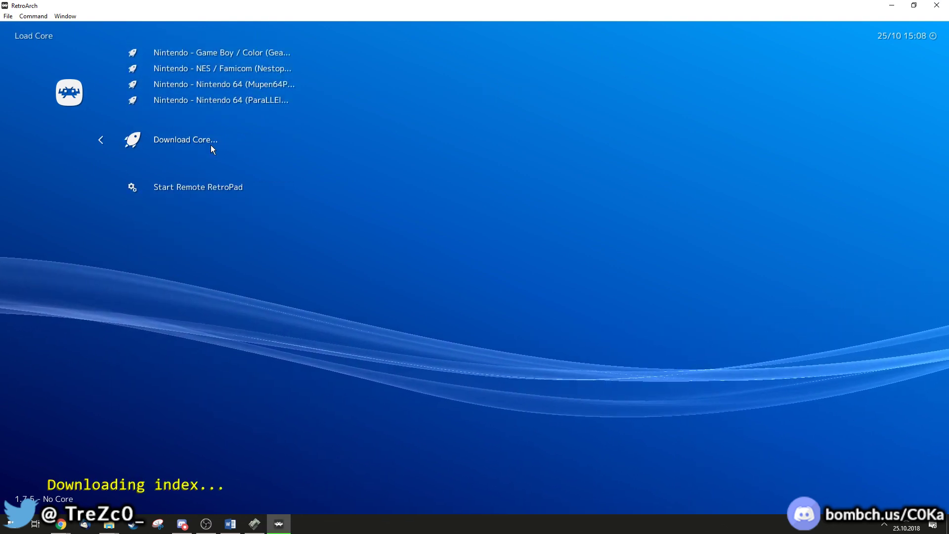
Step: Locate the Nintendo 64 cores in the Core Updater list and highlight Nintendo - Nintendo 64 (ParaLLEl N64)
scroll(297, 217, down, 4)
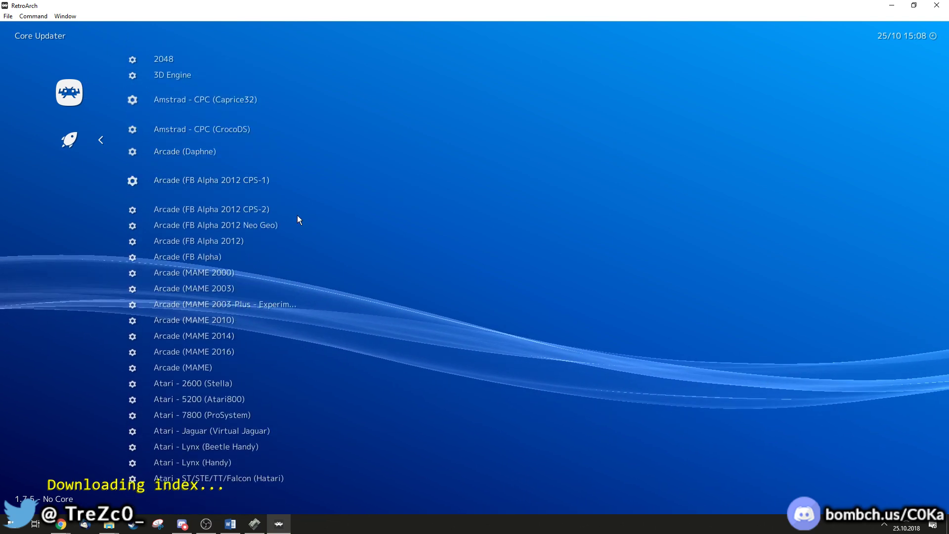
scroll(206, 186, up, 8)
scroll(209, 183, down, 6)
scroll(256, 177, down, 9)
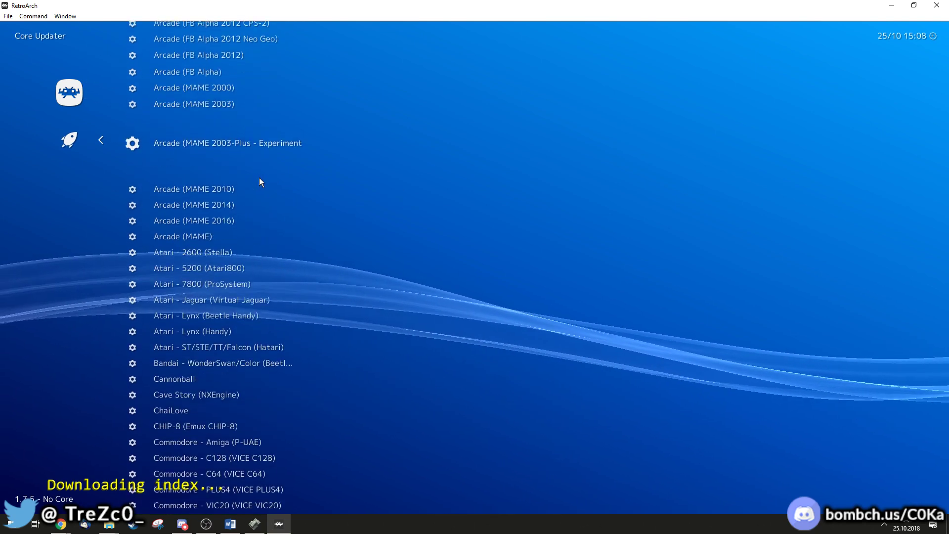
scroll(267, 185, down, 9)
scroll(269, 188, up, 18)
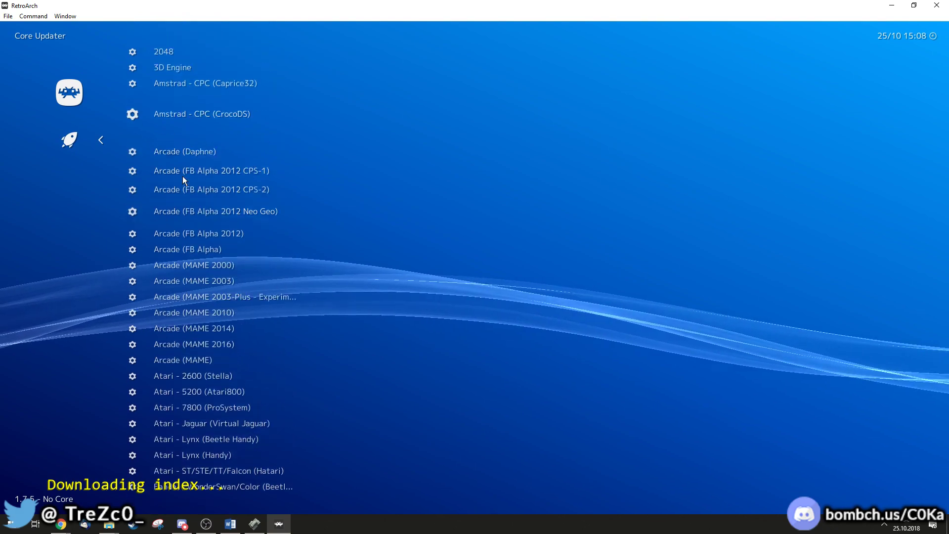
scroll(195, 177, up, 4)
scroll(202, 177, down, 15)
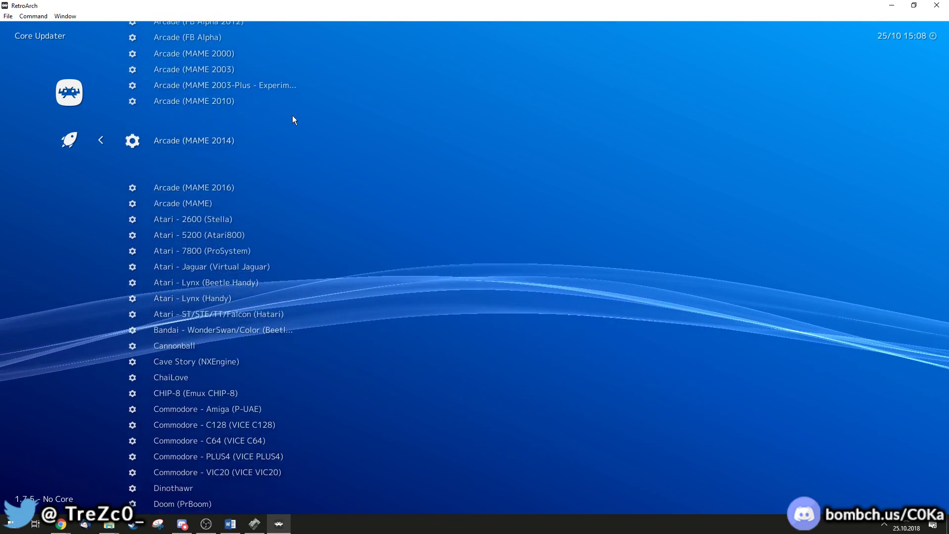
scroll(293, 118, down, 20)
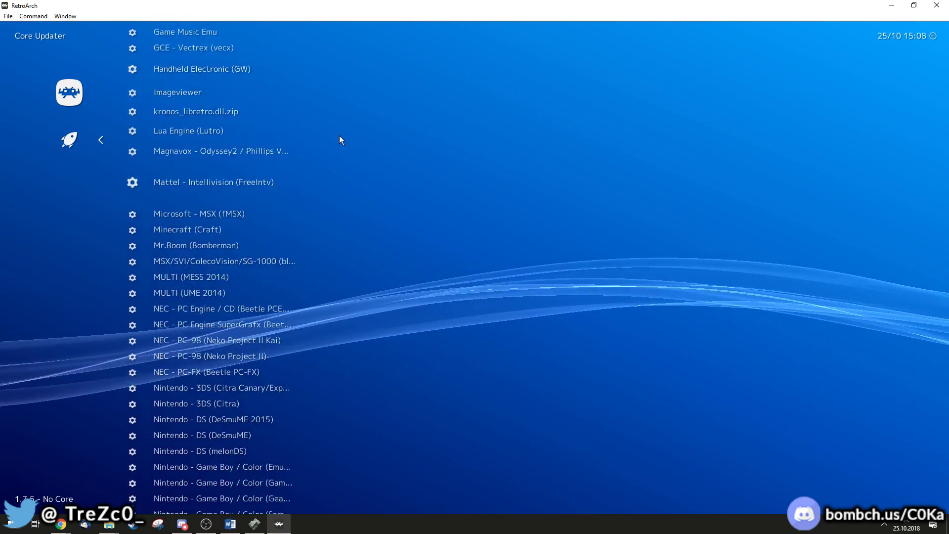
scroll(341, 134, down, 20)
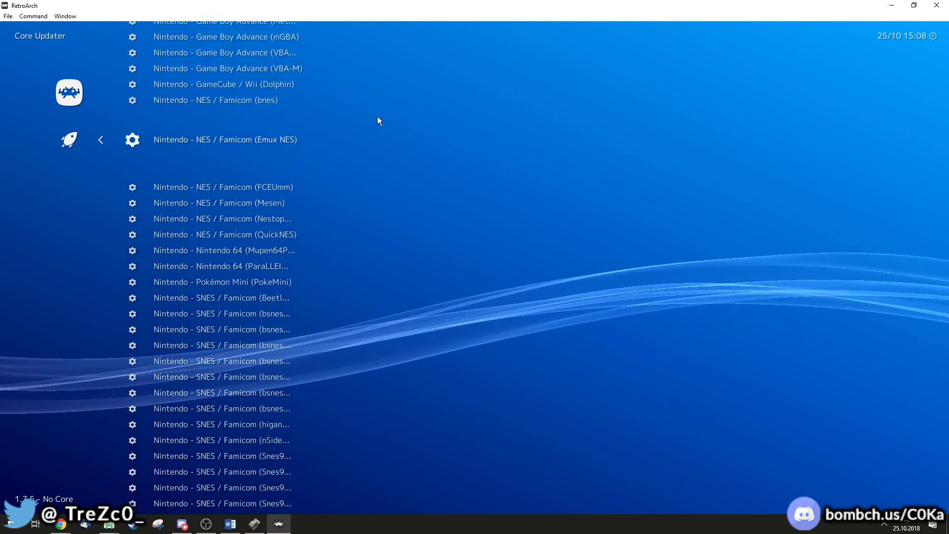
scroll(380, 109, down, 16)
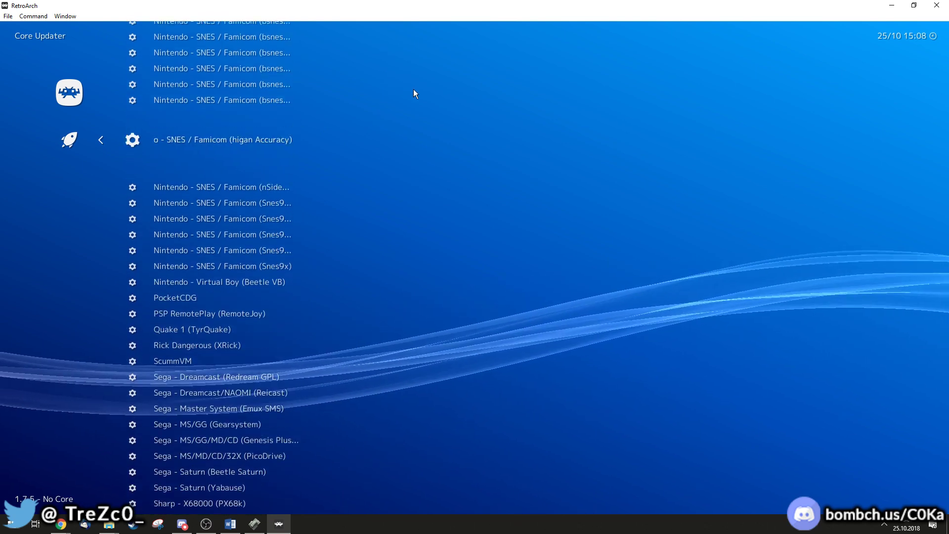
scroll(413, 93, up, 14)
scroll(326, 222, down, 3)
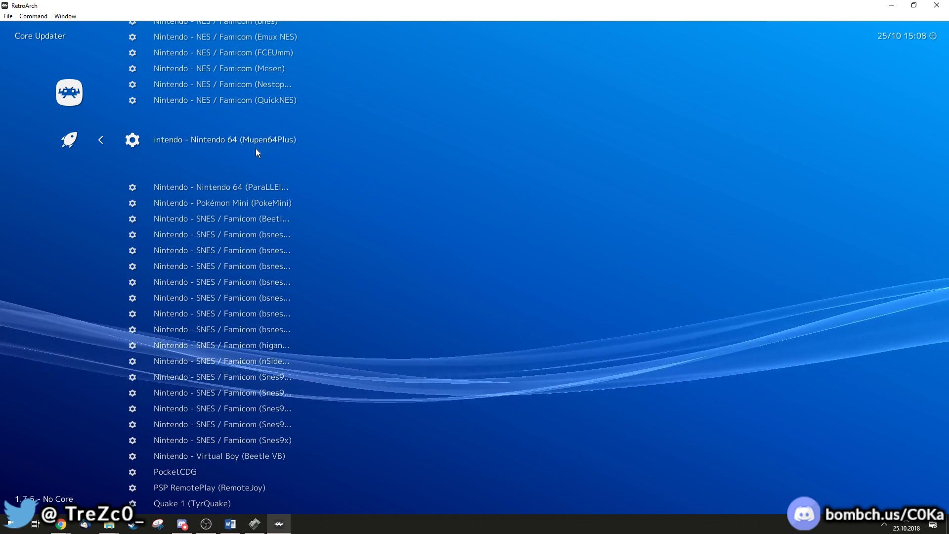
scroll(274, 149, down, 1)
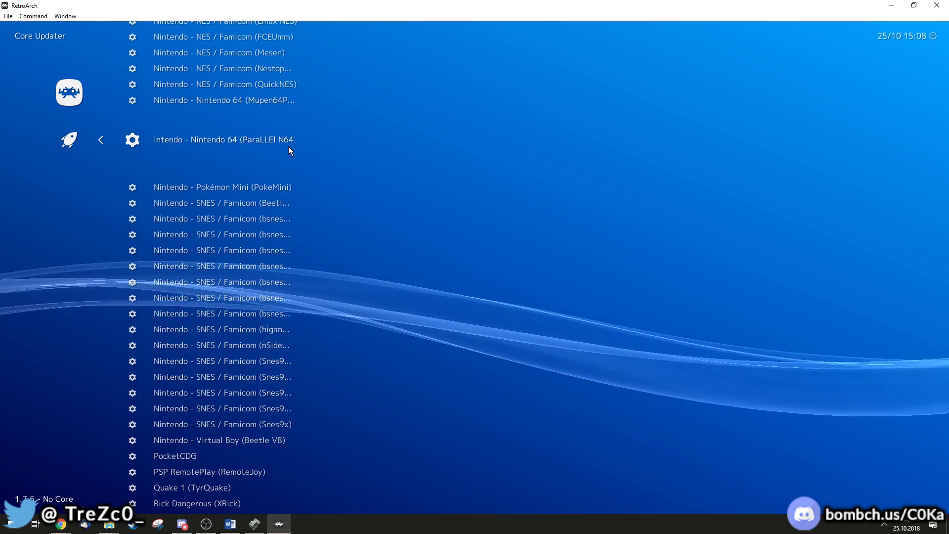
Step: Select the Nintendo - Nintendo 64 (Mupen64Plus) core in the Core Updater list and return to the Main Menu
scroll(353, 72, up, 1)
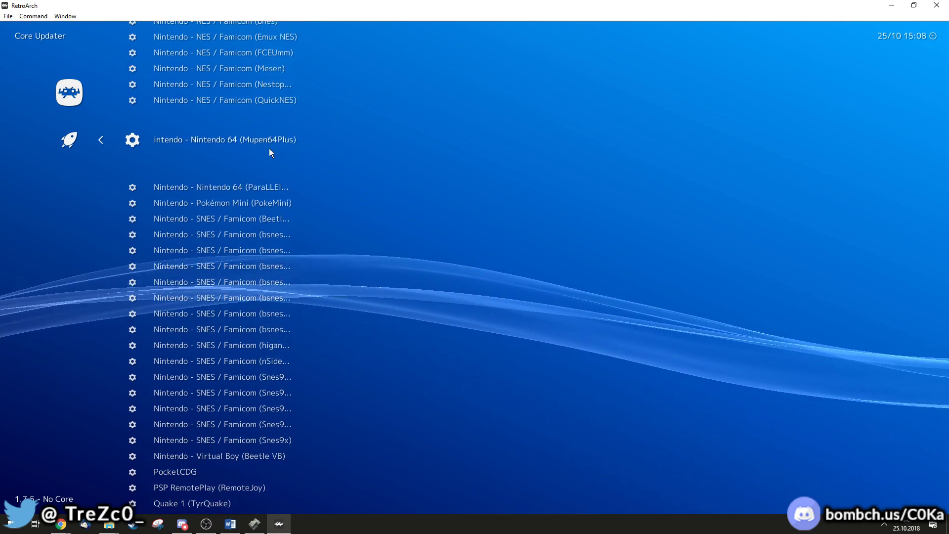
click(250, 141)
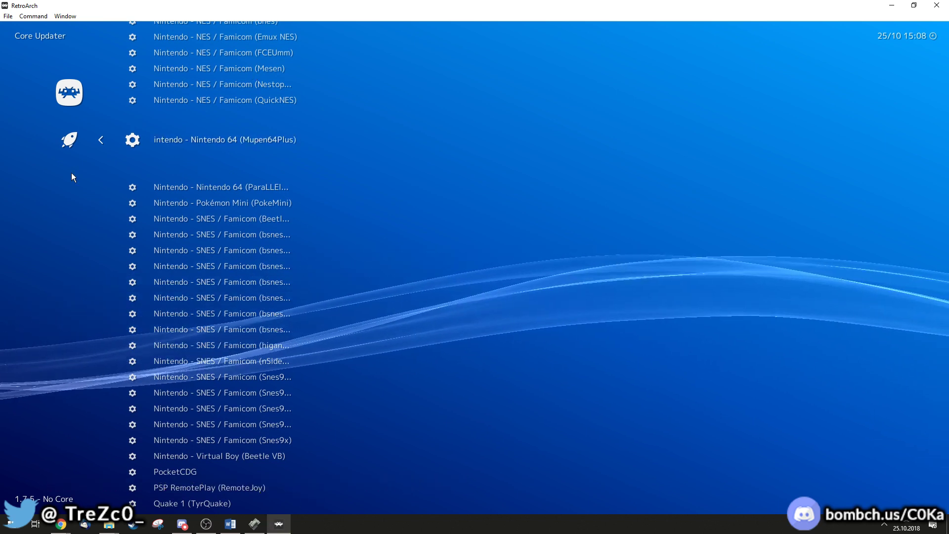
scroll(82, 159, up, 15)
click(69, 136)
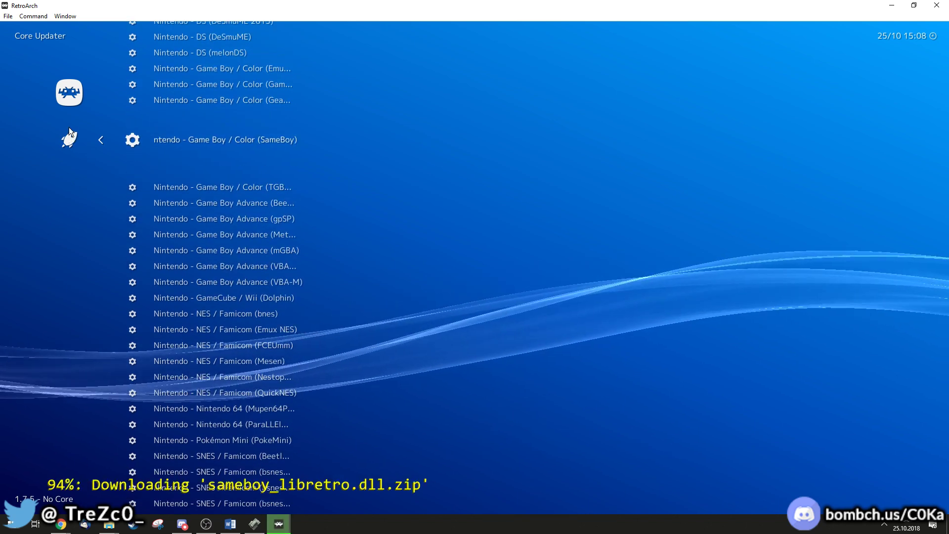
click(69, 133)
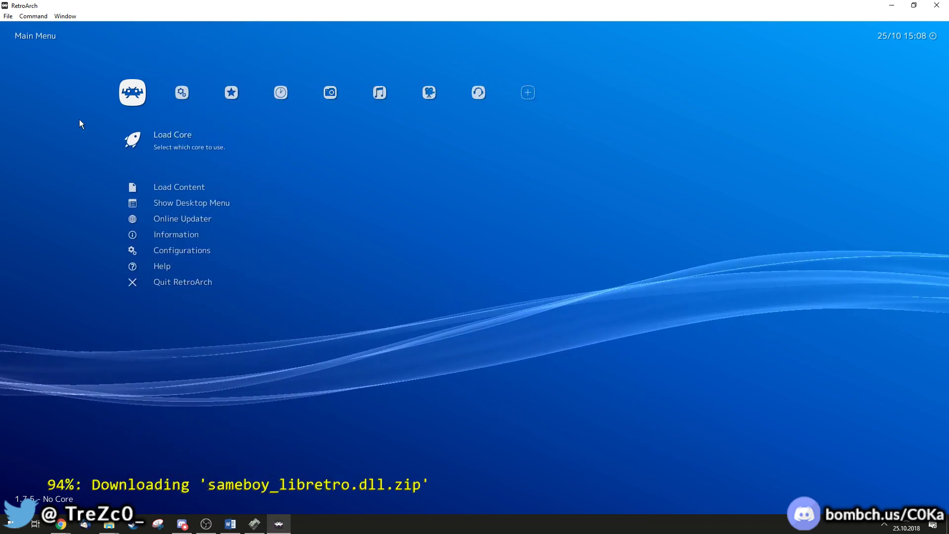
Step: Open the Saving options in RetroArch's Settings
click(181, 89)
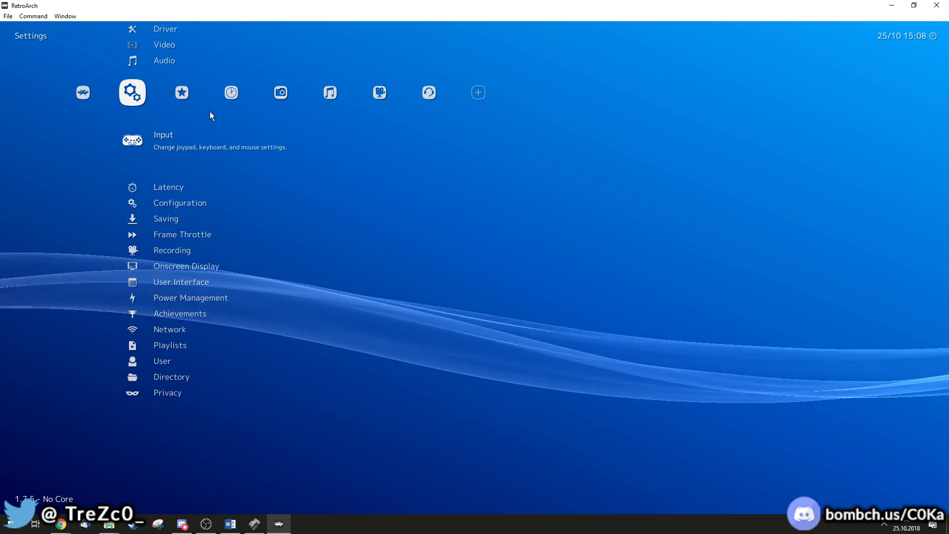
scroll(212, 104, down, 1)
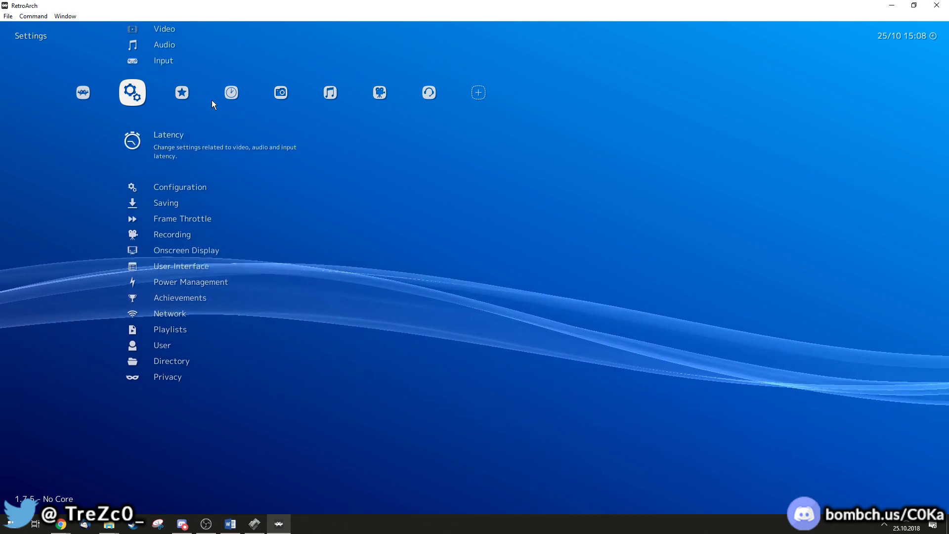
scroll(239, 192, down, 2)
click(202, 150)
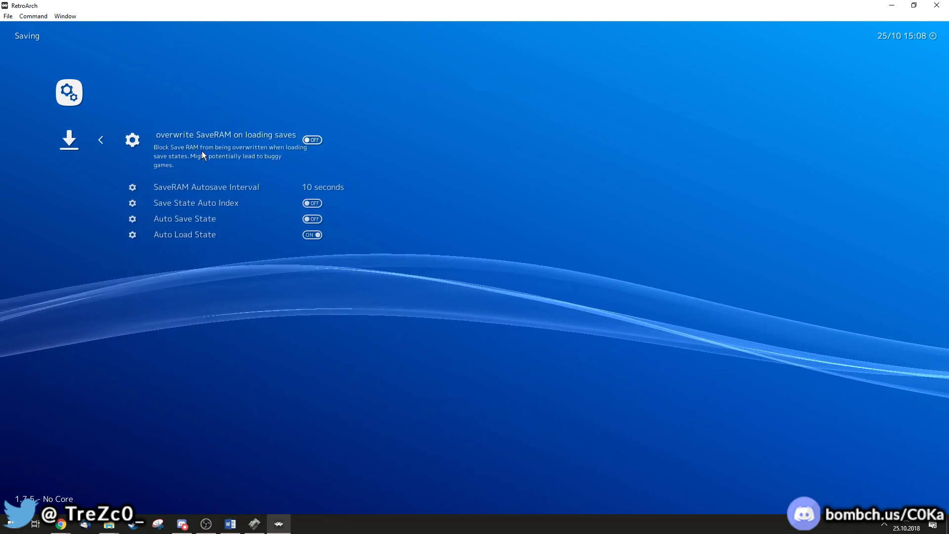
Step: Lower the SaveRAM Autosave Interval to 9 seconds and set it back to 10 seconds
scroll(202, 151, down, 1)
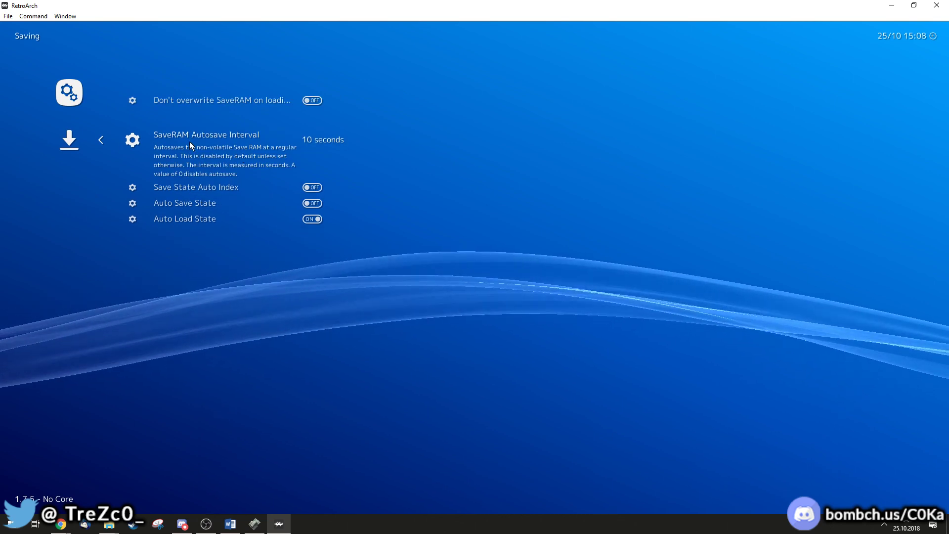
key(Left)
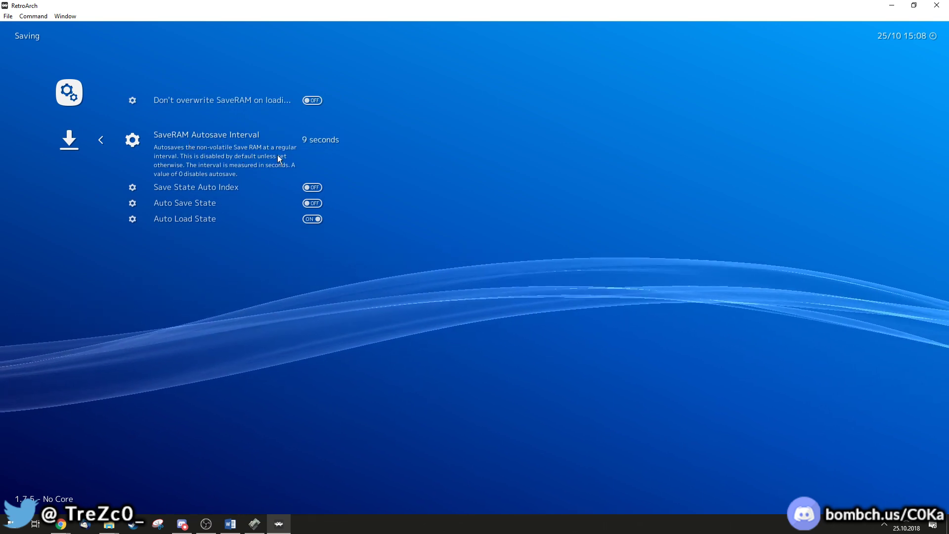
key(Right)
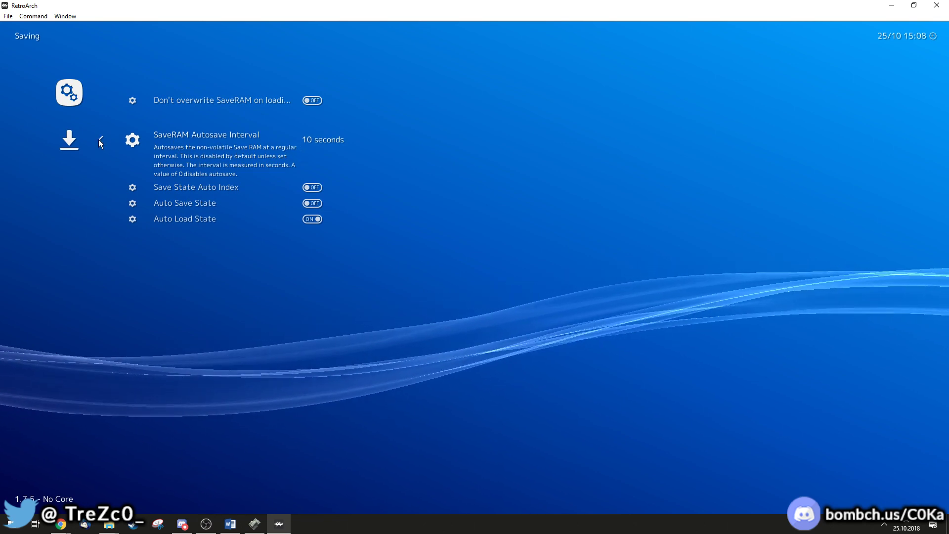
Step: Set the SaveRAM Autosave Interval to OFF from its list of values and quit RetroArch
key(Return)
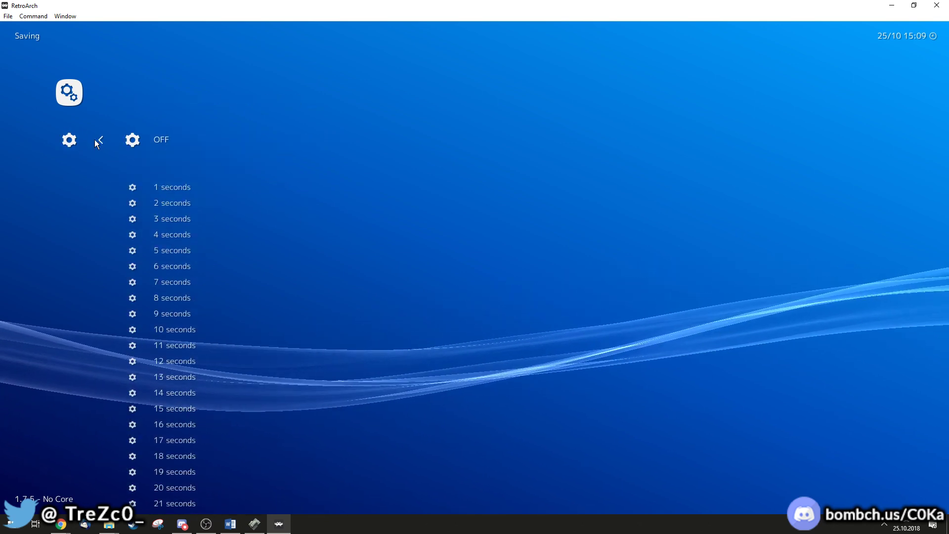
click(98, 141)
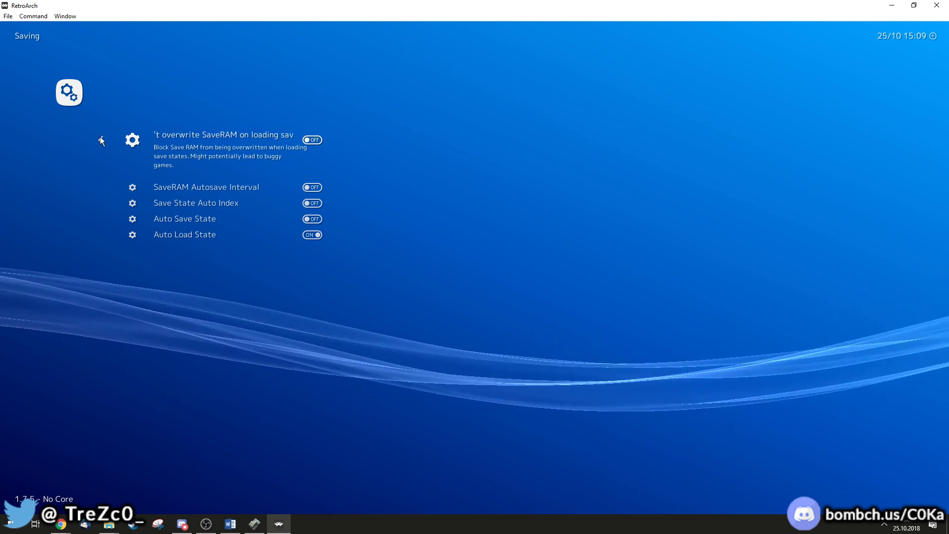
key(Escape)
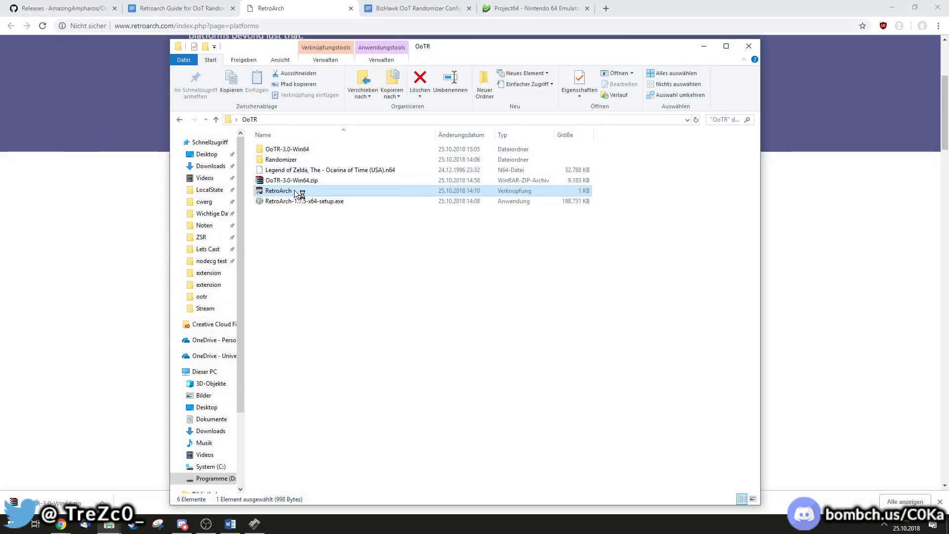
Step: Relaunch RetroArch from the OoTR folder and maximize its window
double_click(296, 193)
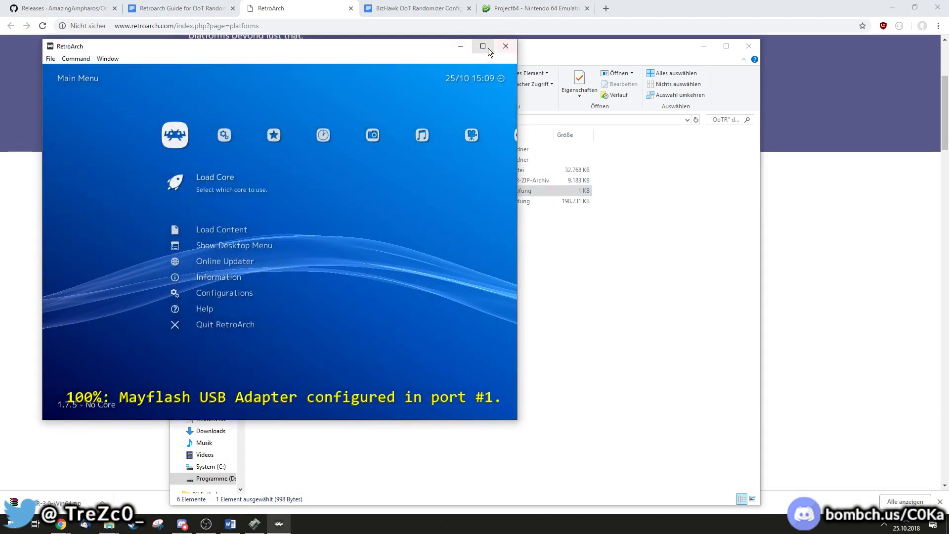
click(487, 45)
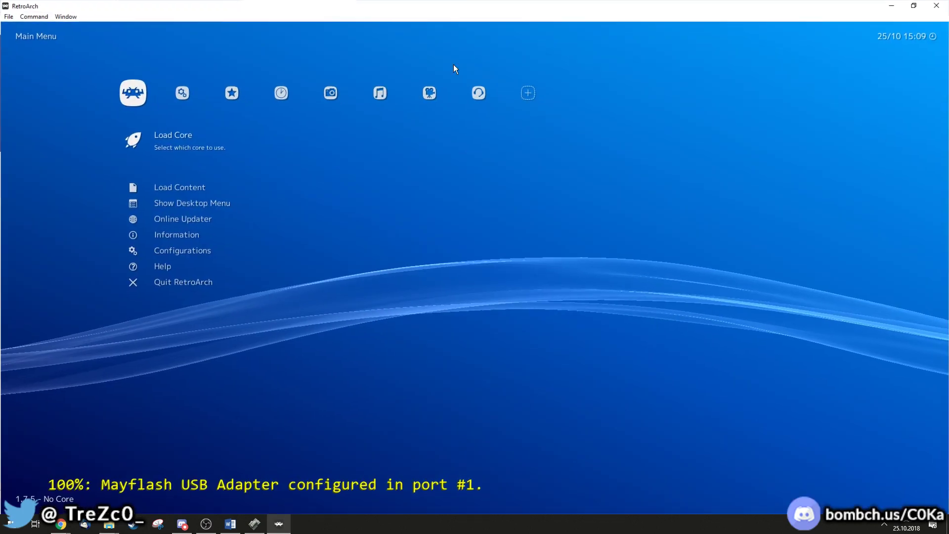
key(Down)
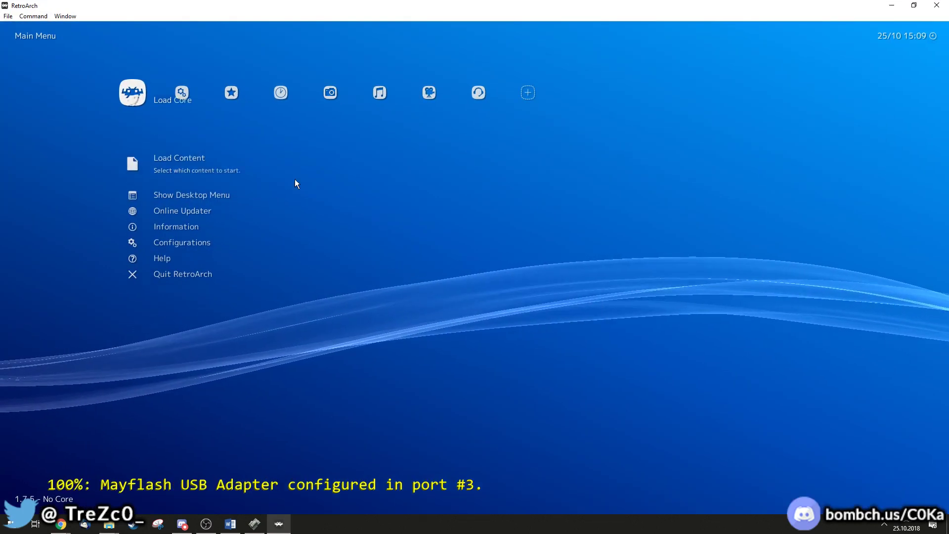
key(Up)
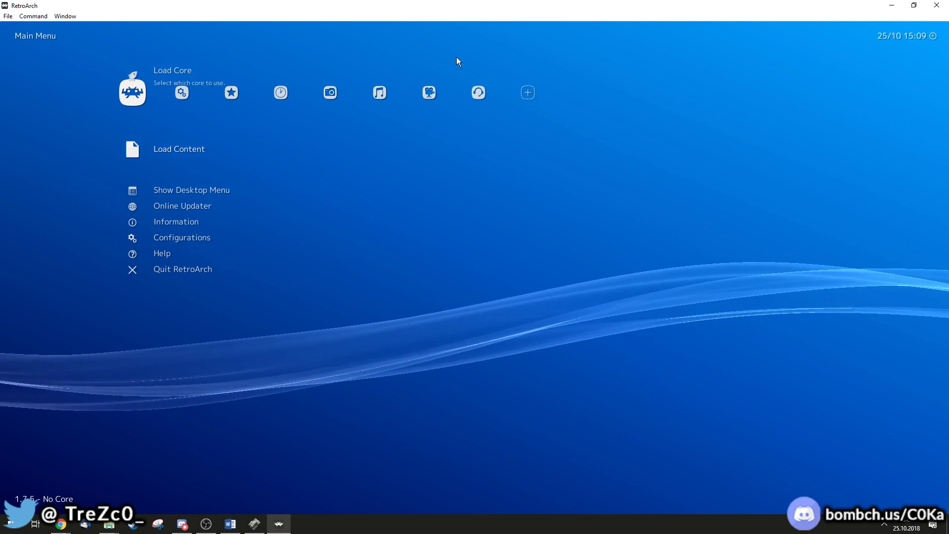
Step: Open the D:\ drive from RetroArch's Load Content list
key(Down)
key(Return)
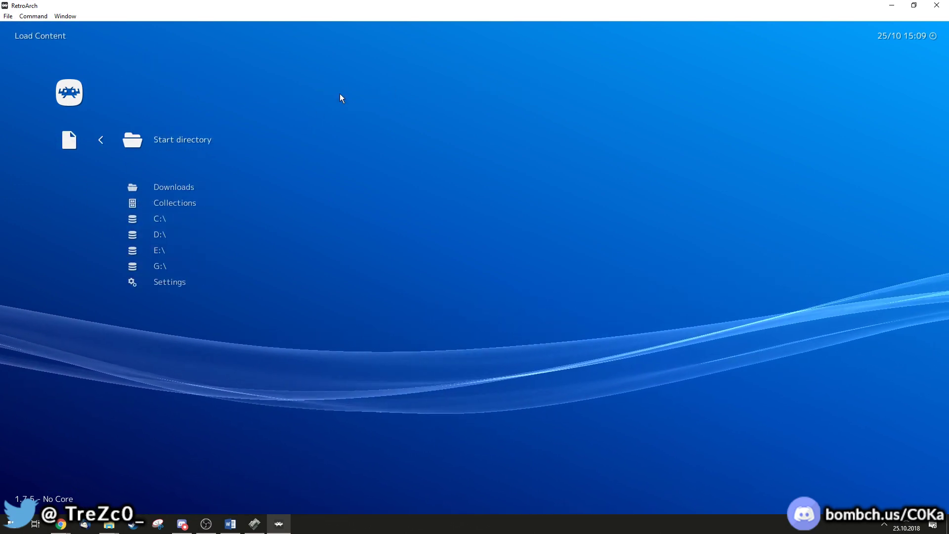
key(Down)
key(Down)
key(Down)
key(Down)
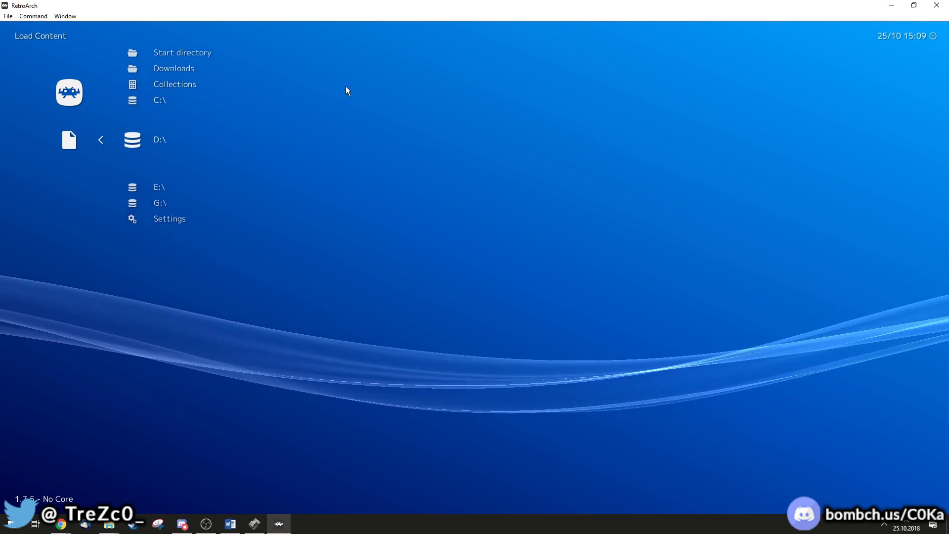
click(170, 138)
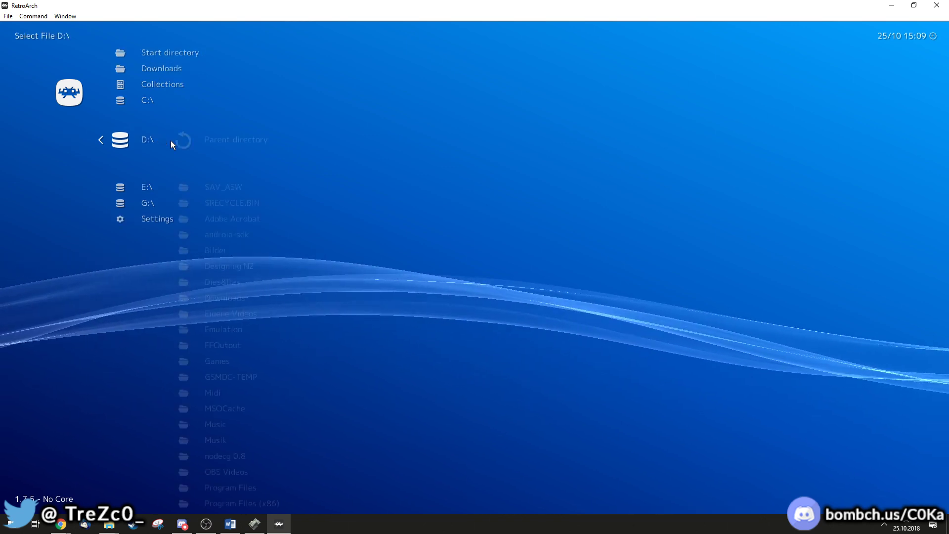
Step: Load the OoT_R42JKRANFJBAAKAJAB_tutorialrand ROM from D:\ with the Nintendo - Nintendo 64 (Mupen64Plus) core
scroll(236, 150, down, 20)
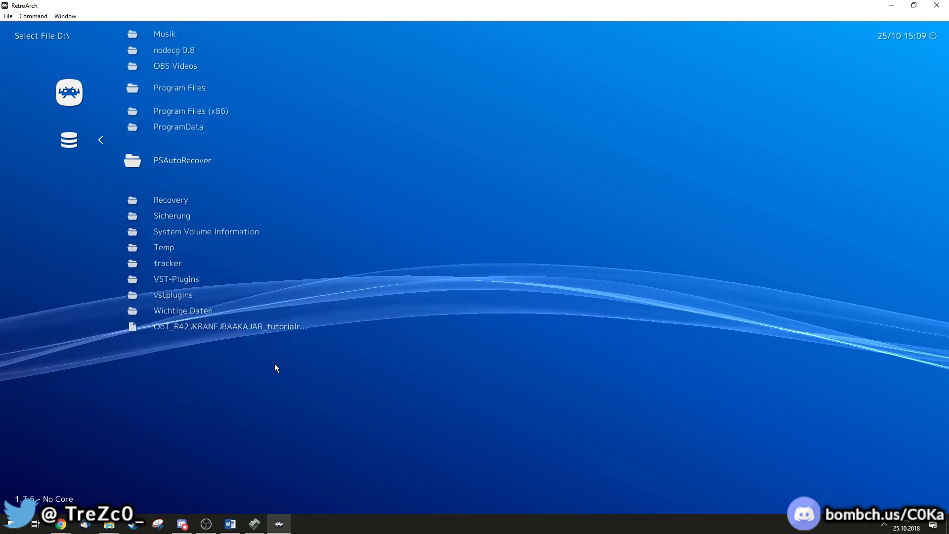
scroll(275, 368, down, 9)
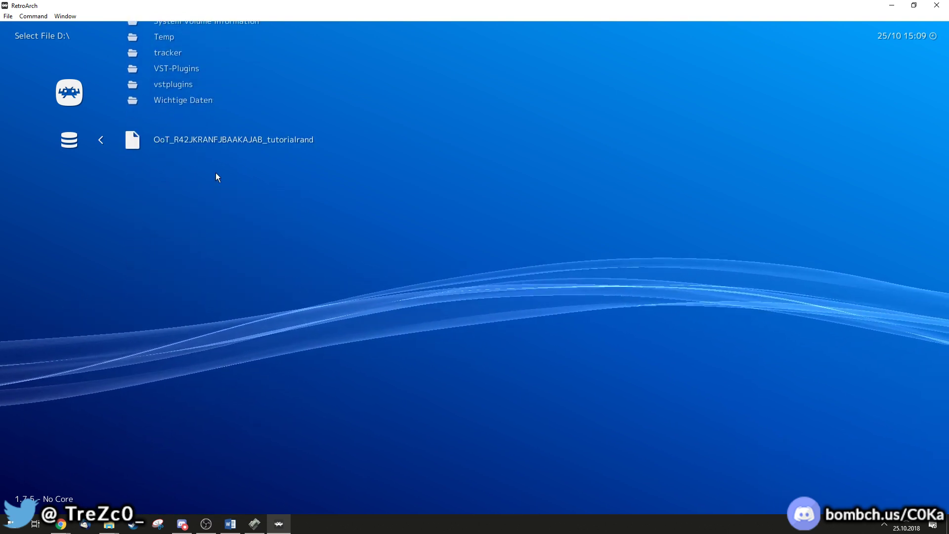
click(231, 142)
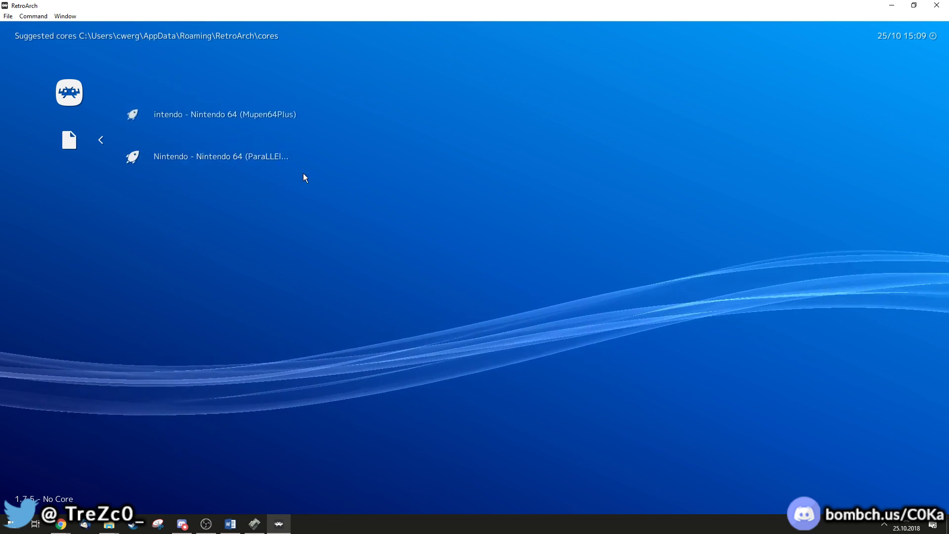
scroll(303, 174, down, 1)
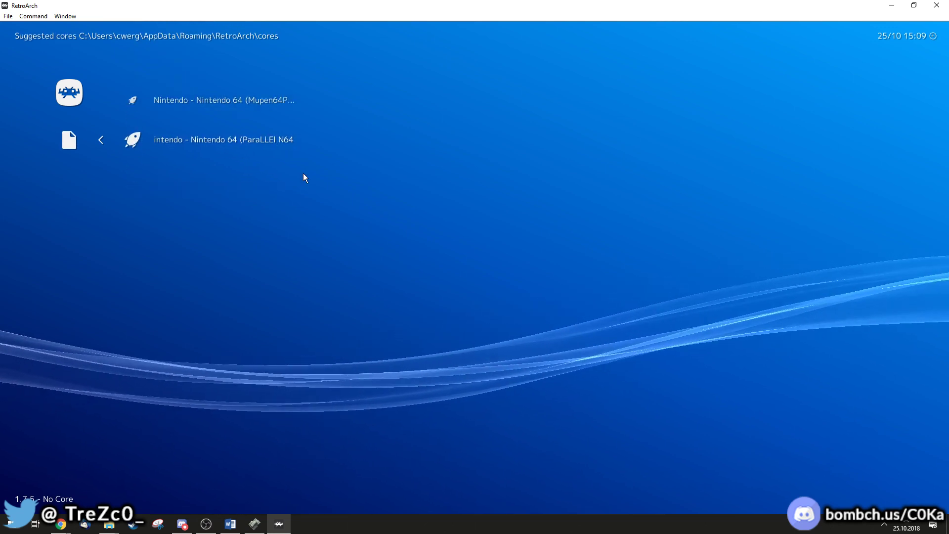
scroll(304, 174, up, 1)
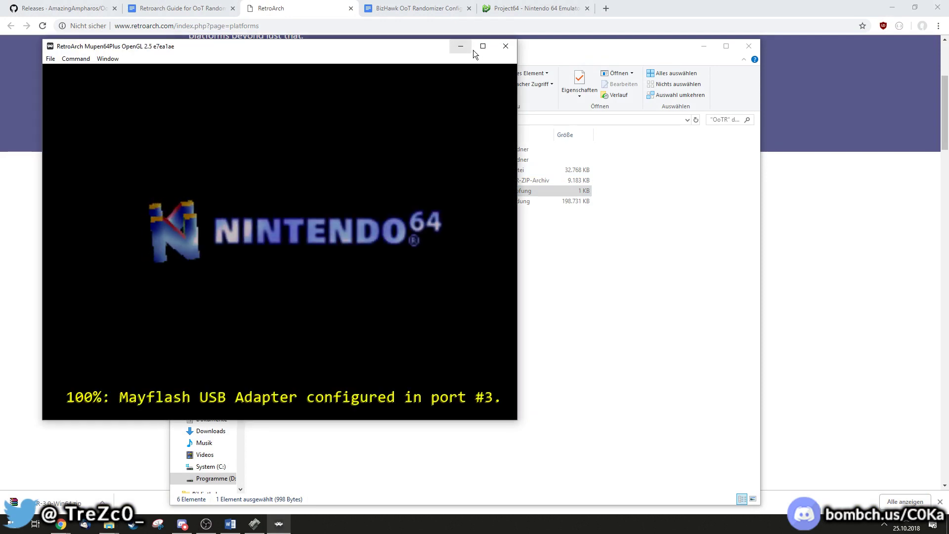
Step: Maximize the running game's window, watch the game's opening and close RetroArch
click(475, 46)
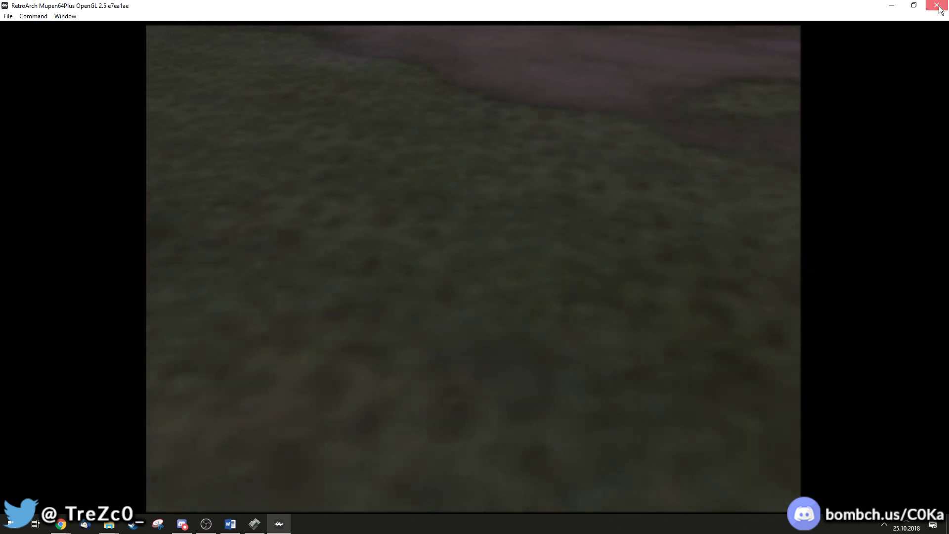
click(938, 8)
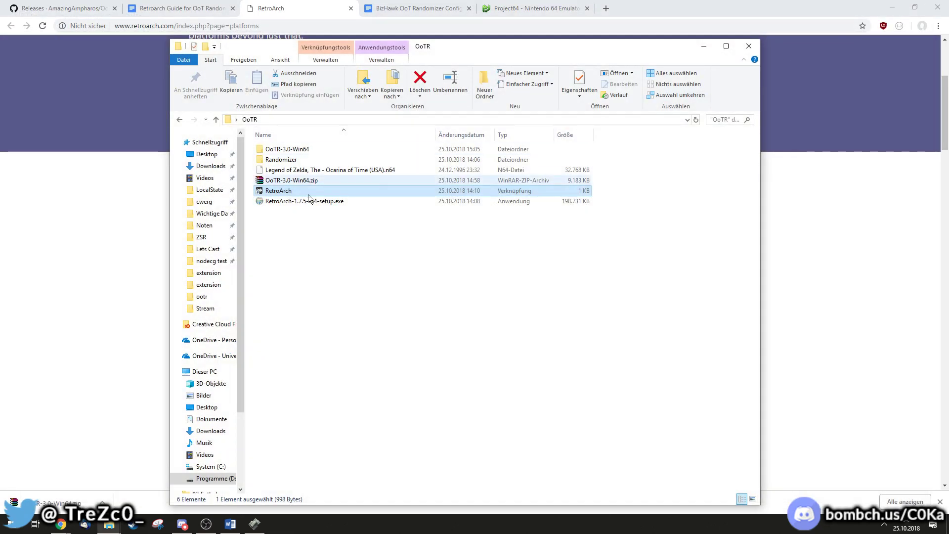
Step: Switch to the browser and look over the Retroarch guide, the BizHawk guide and the OoT Randomizer releases page
click(43, 212)
click(64, 8)
click(218, 12)
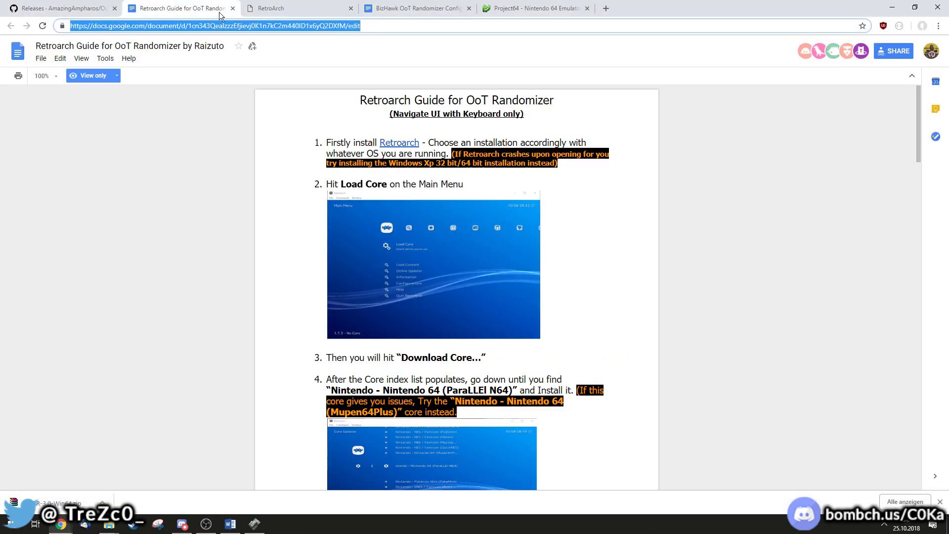
click(415, 8)
click(75, 8)
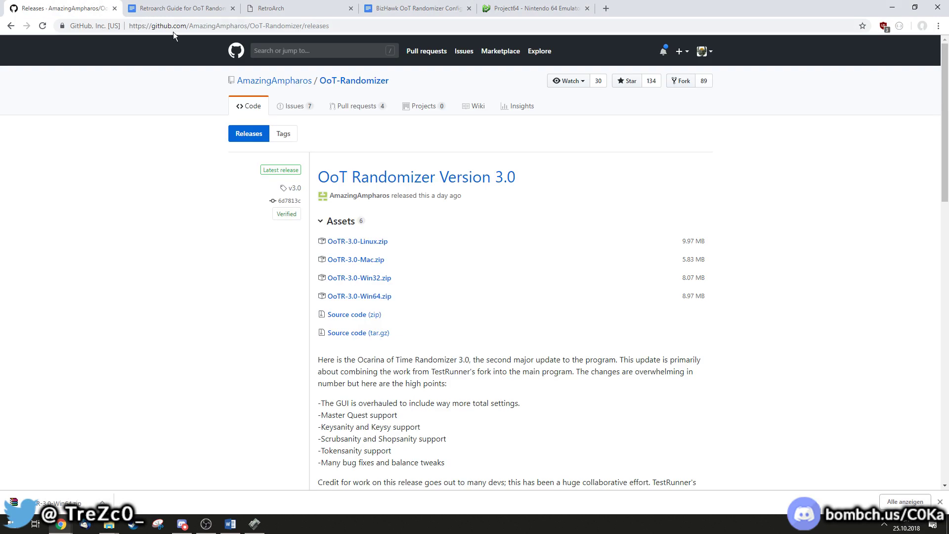
click(204, 4)
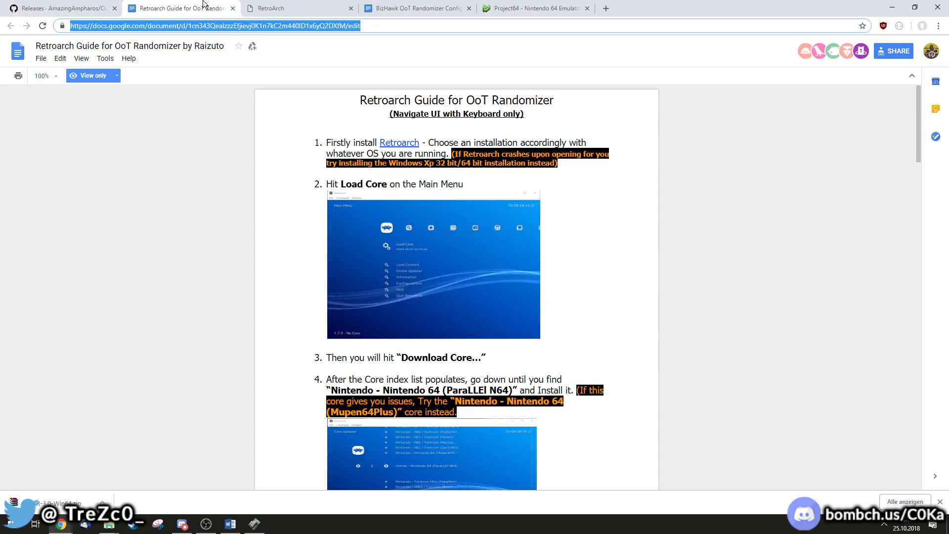